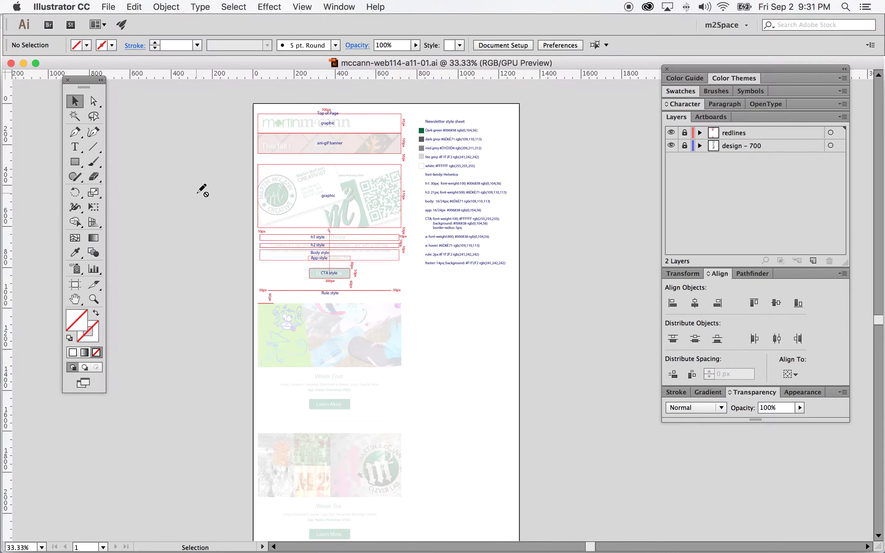
- Hide the redlines layer and add a new bottom layer named 'slices'
left_click(671, 133)
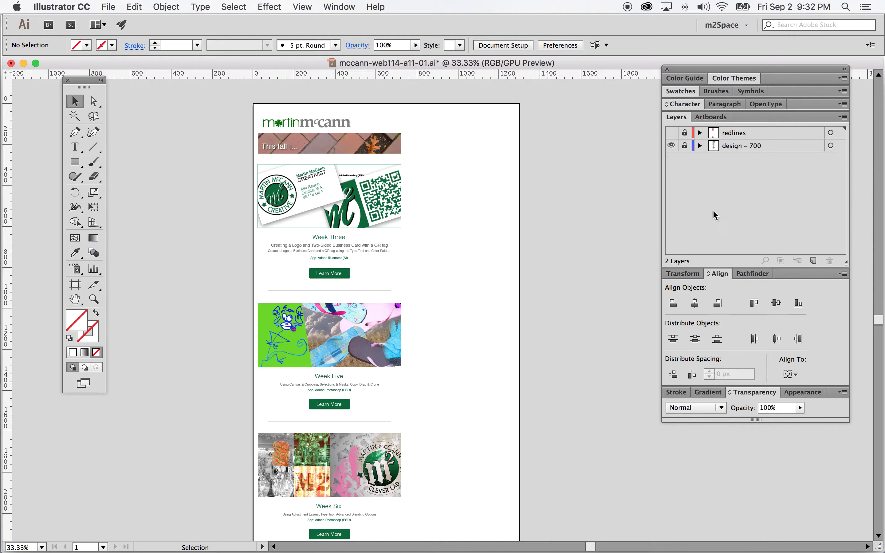
left_click(814, 261)
left_click_drag(767, 138, 742, 171)
double_click(740, 160)
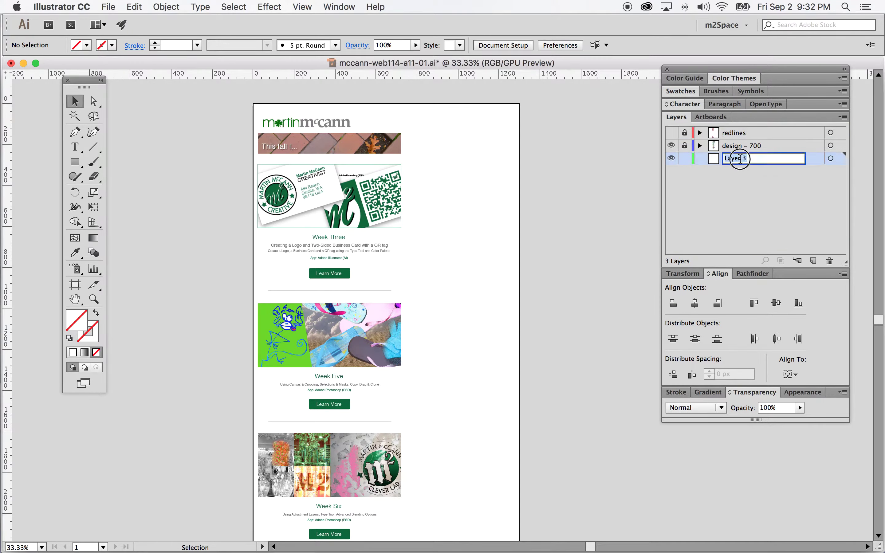
type("slices")
key("Return")
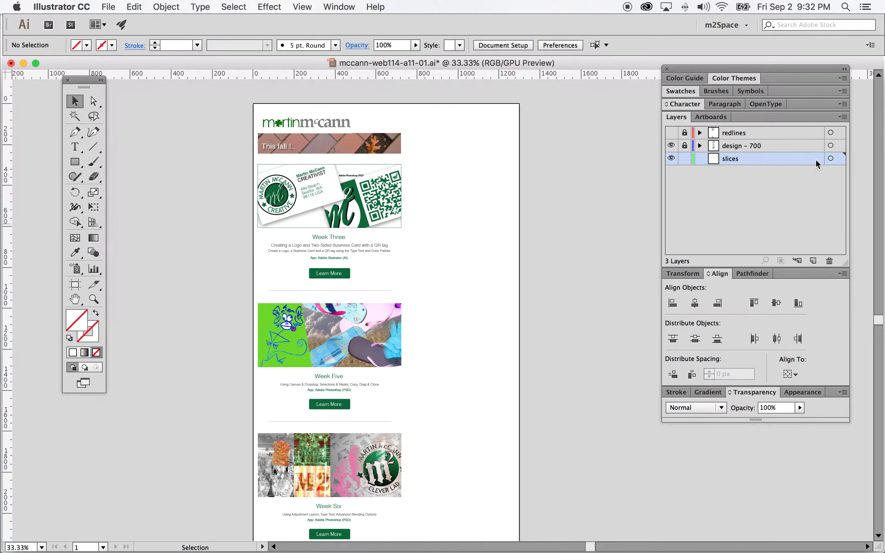
- Zoom in on the top logo and draw a slice around it
left_click(93, 300)
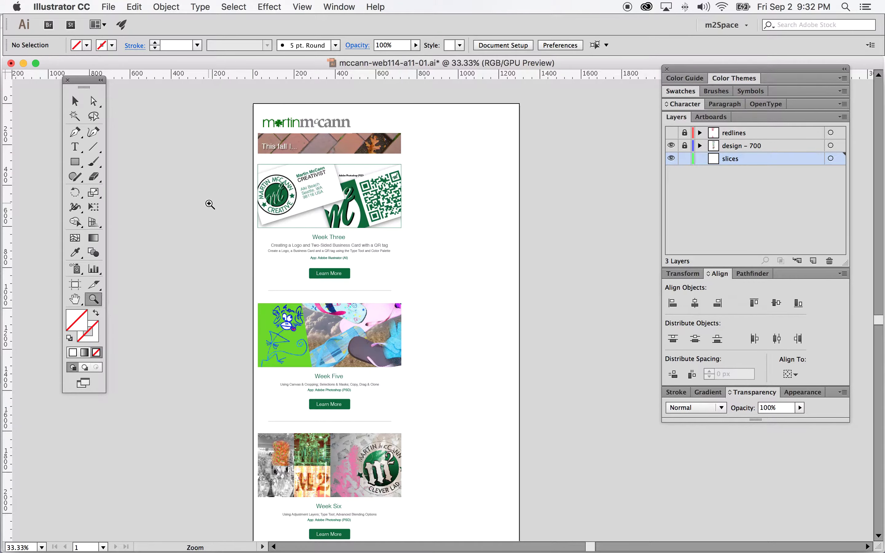
left_click_drag(285, 130, 539, 357)
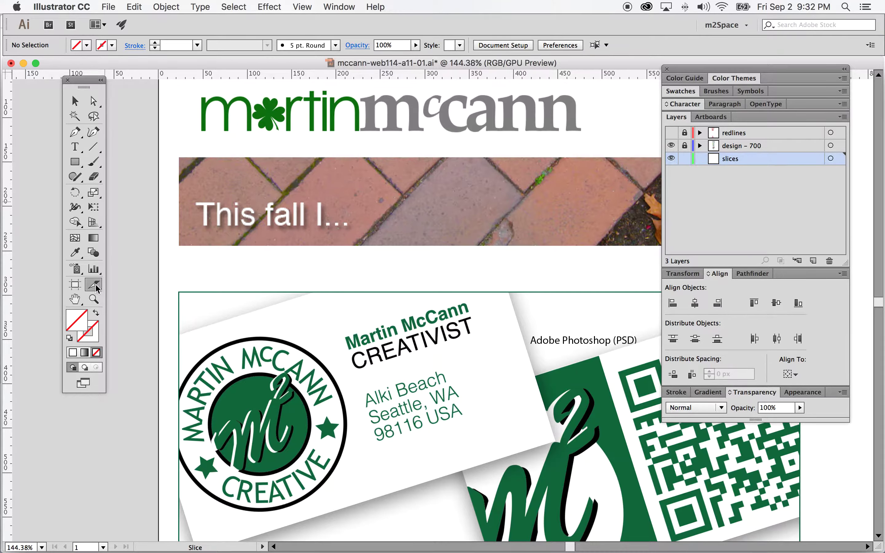
left_click_drag(96, 284, 126, 284)
left_click_drag(200, 92, 582, 131)
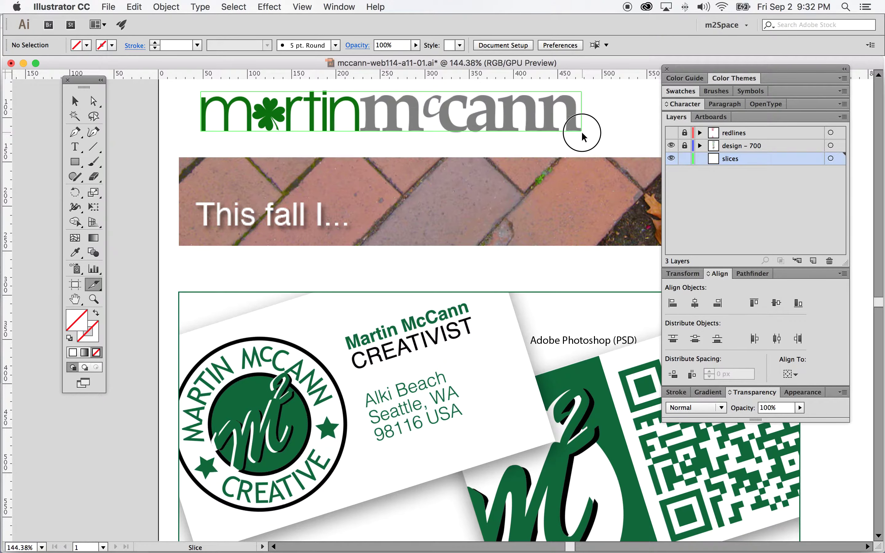
- Magnify the logo to 300% and nudge the slice's top edge to fit it
left_click(94, 299)
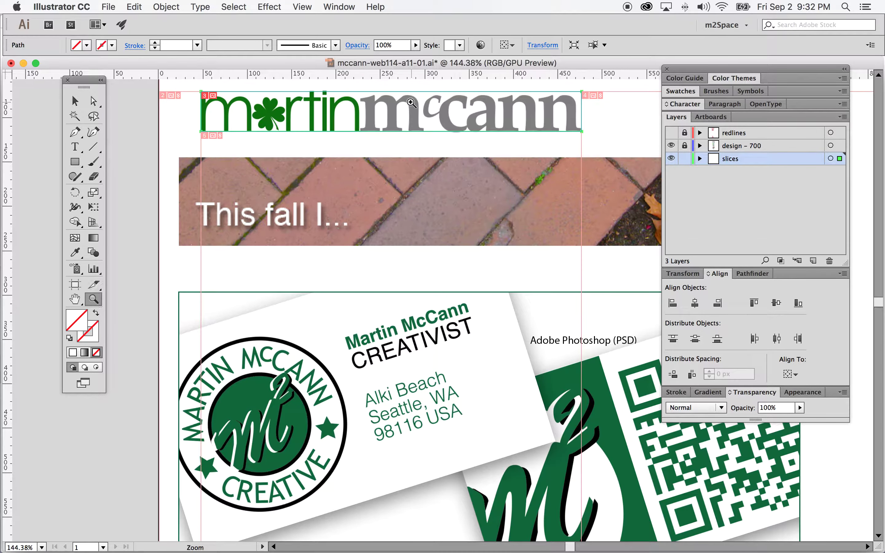
left_click(398, 110)
left_click(432, 301)
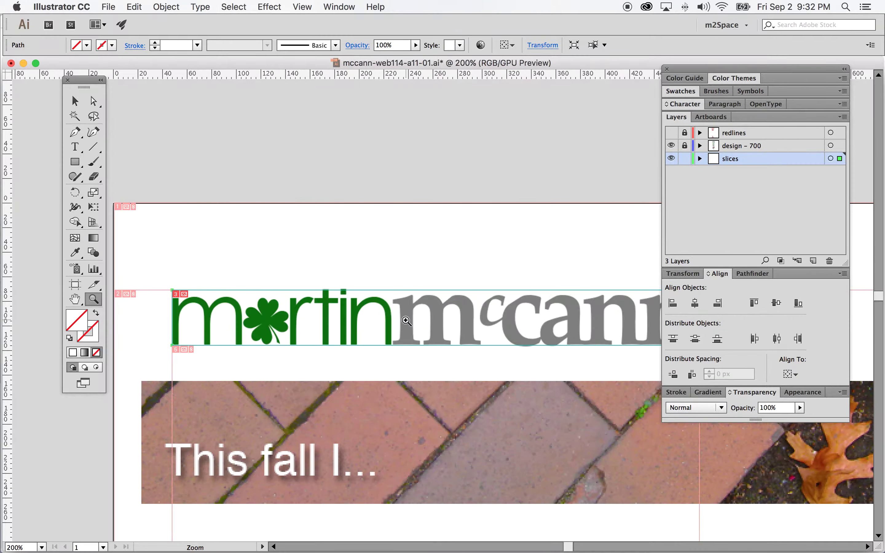
left_click(407, 320)
left_click(75, 102)
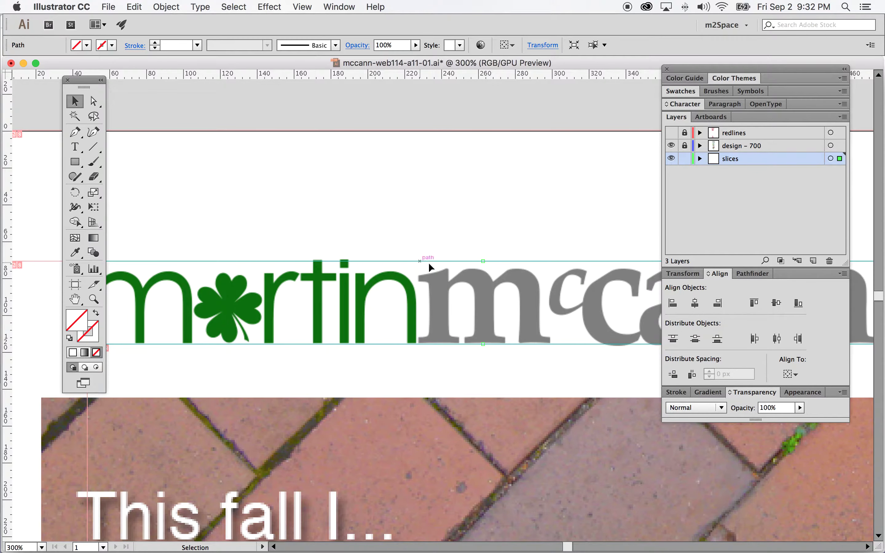
left_click_drag(487, 262, 483, 260)
- Move the floating toolbar aside and zoom the view back out to 150%
left_click_drag(92, 87, 187, 98)
scroll(395, 294, "right", 10)
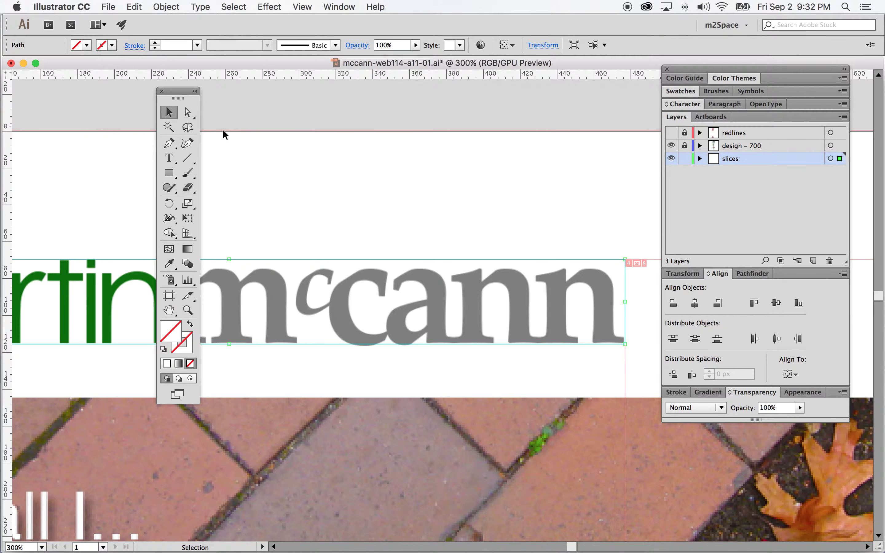
scroll(279, 193, "down", 4)
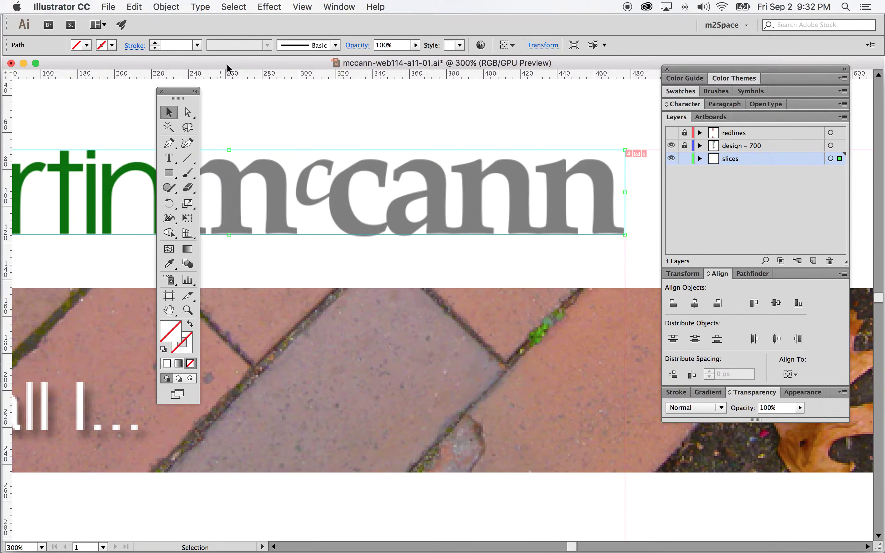
left_click(303, 6)
left_click(322, 128)
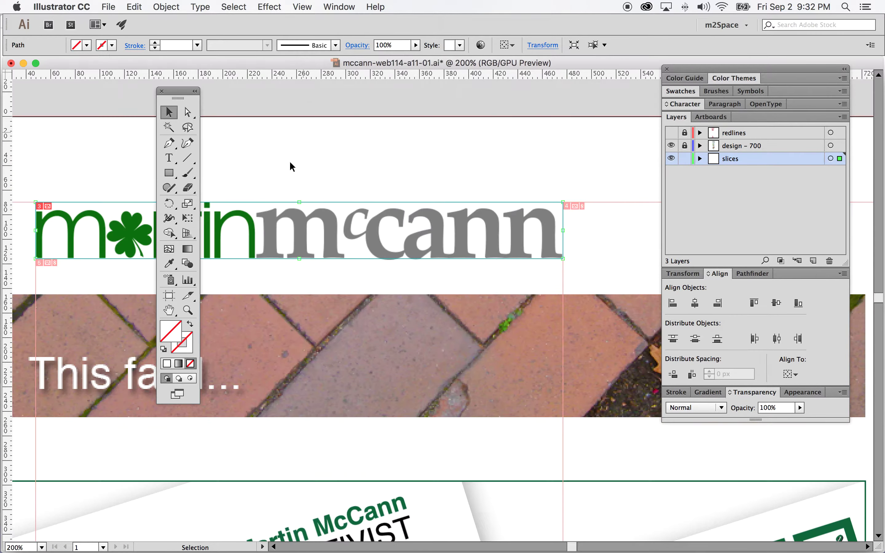
left_click(302, 7)
left_click(322, 127)
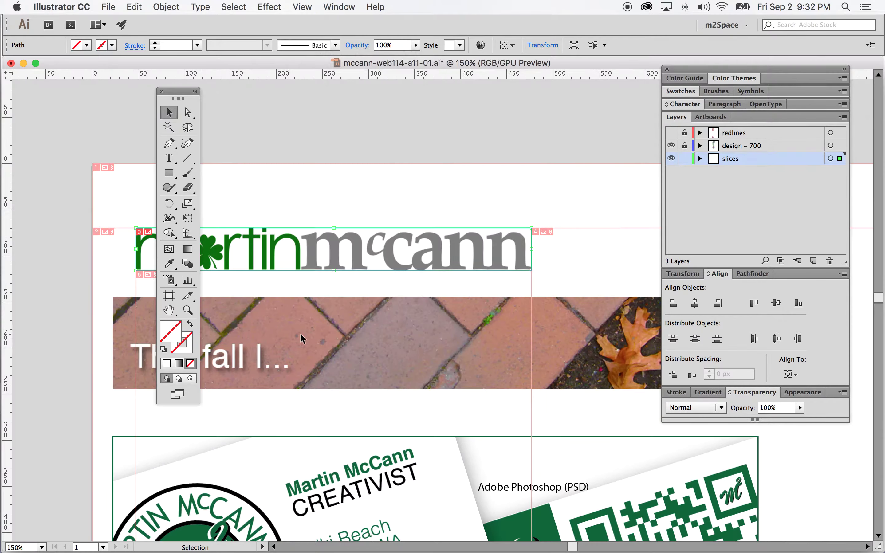
left_click(302, 6)
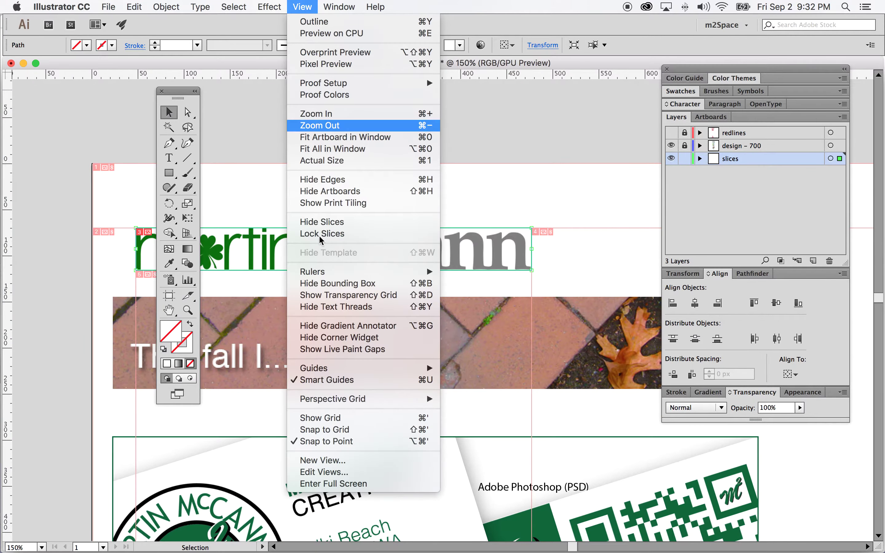
- Zoom to 100% and draw a slice around the Week Three business-card image
left_click(322, 126)
scroll(389, 309, "down", 3)
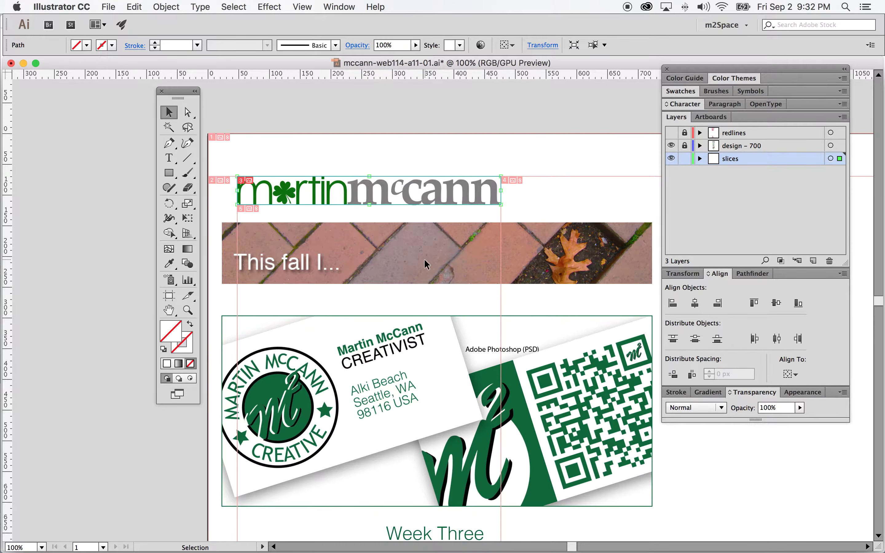
scroll(423, 259, "down", 3)
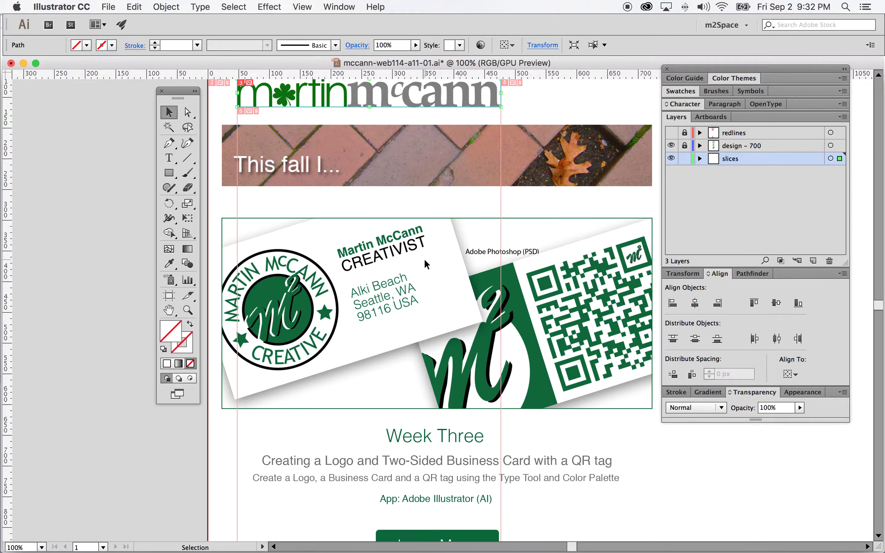
left_click(187, 296)
left_click_drag(178, 94, 123, 94)
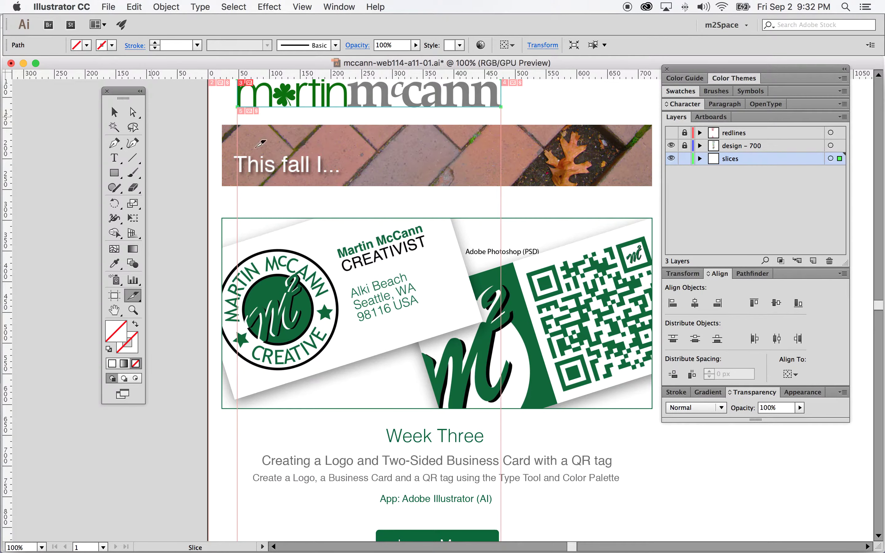
scroll(268, 225, "right", 2)
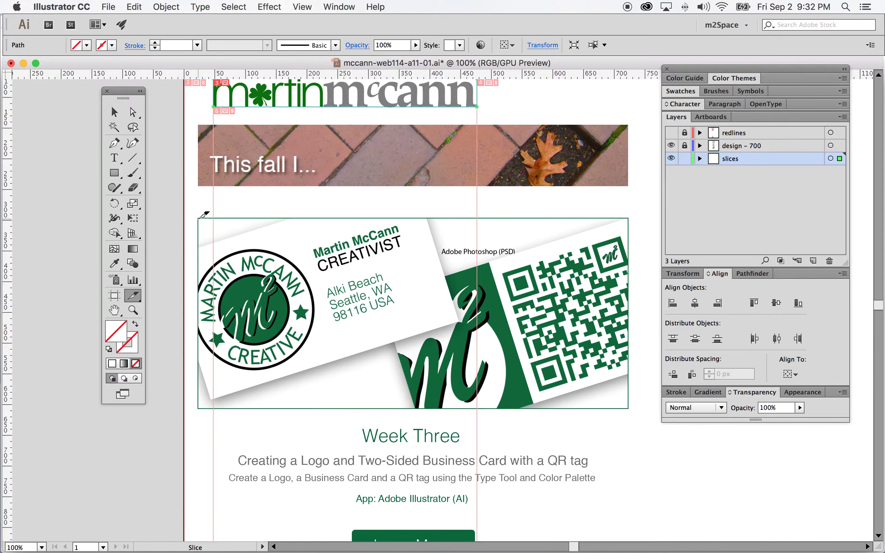
left_click_drag(198, 219, 629, 409)
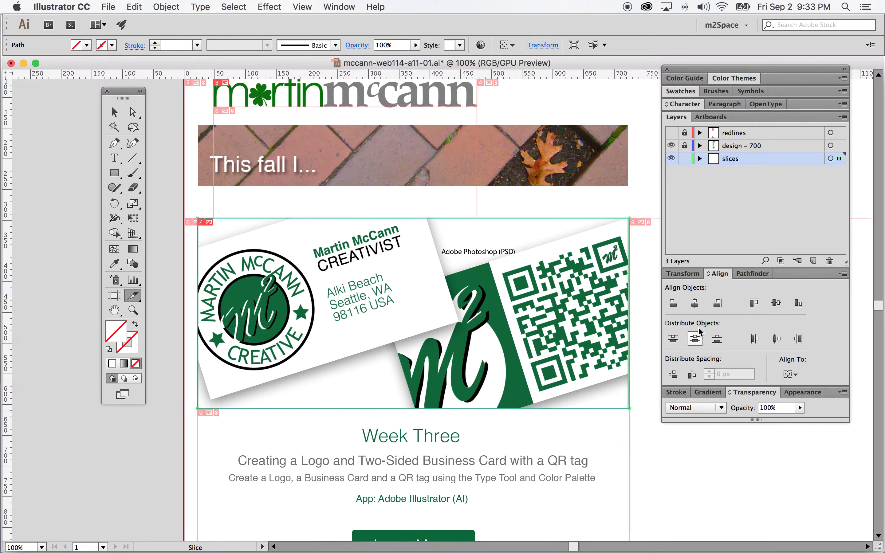
- Set the business-card slice width to 700 px in the Transform panel
left_click(685, 275)
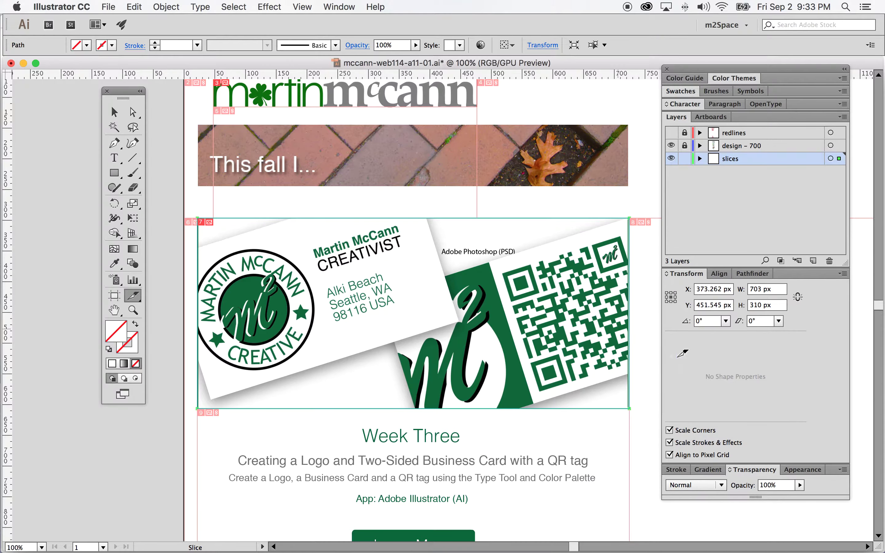
left_click(760, 291)
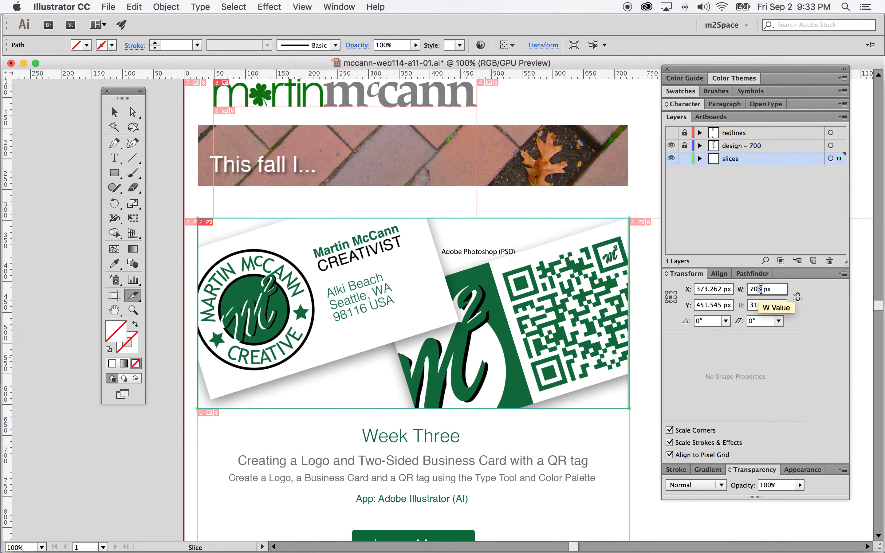
type("0")
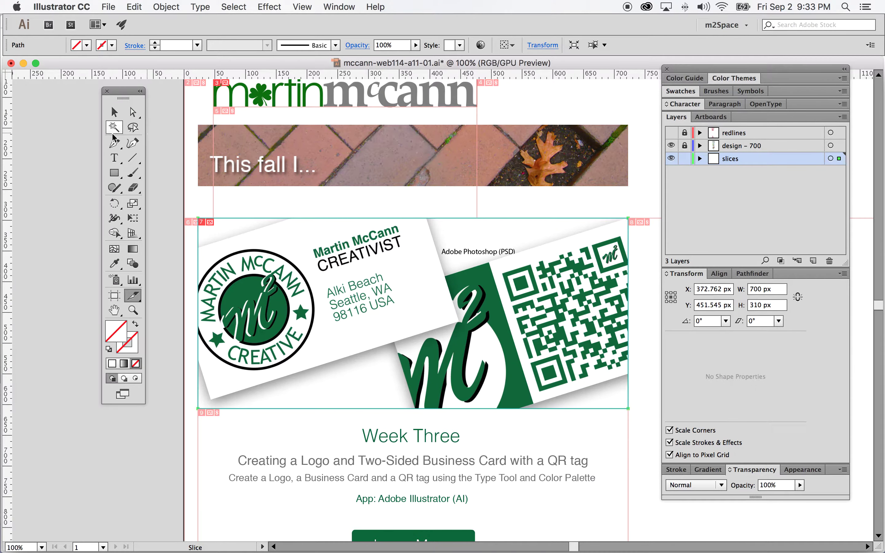
left_click(114, 112)
scroll(312, 273, "down", 5)
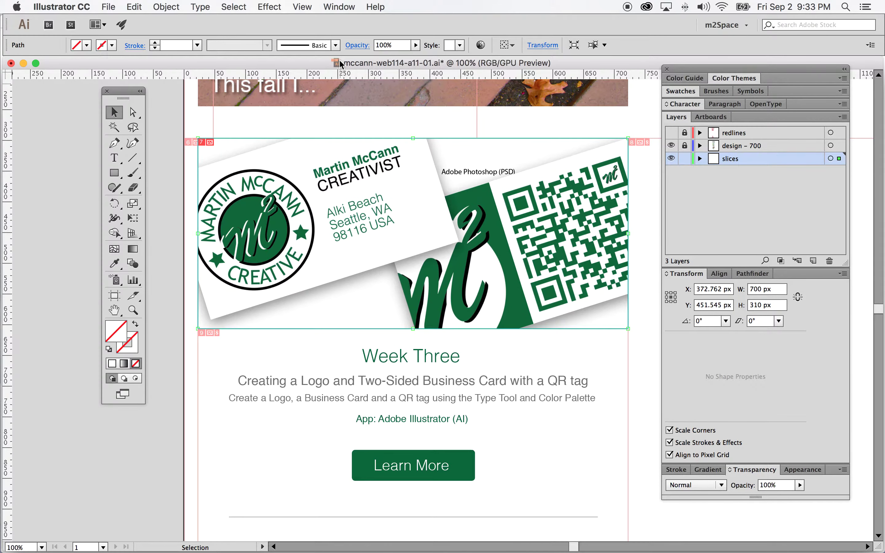
- Zoom out to 66.67% and list the slices in a taller Layers panel
left_click(302, 7)
left_click(320, 125)
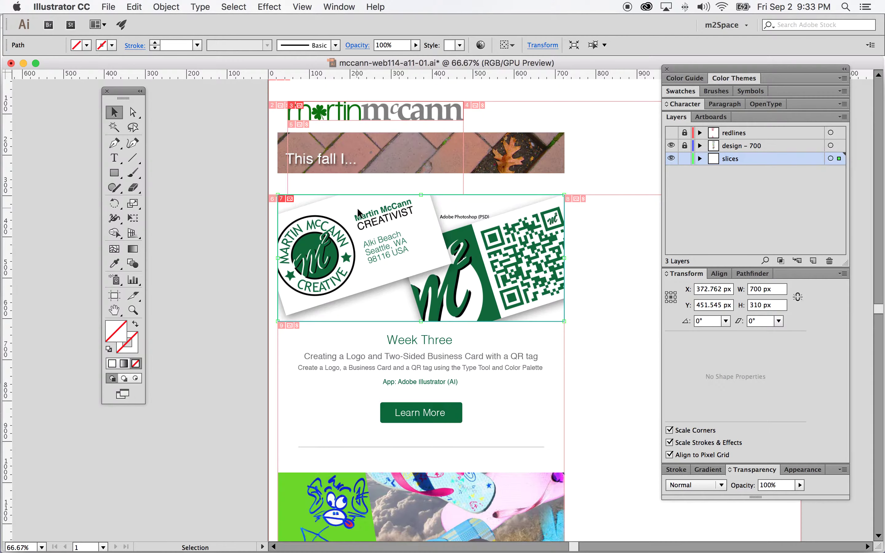
scroll(613, 219, "down", 4)
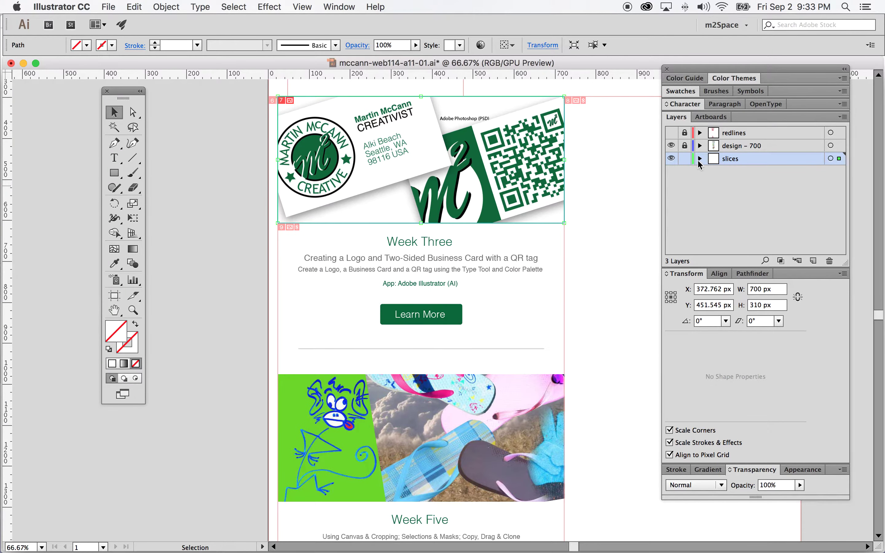
left_click(699, 160)
left_click(686, 275)
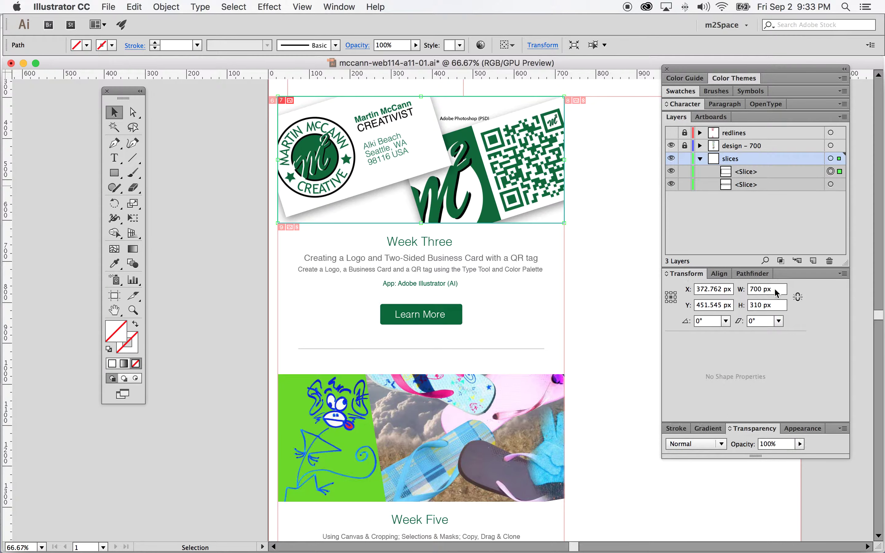
left_click_drag(845, 262, 848, 346)
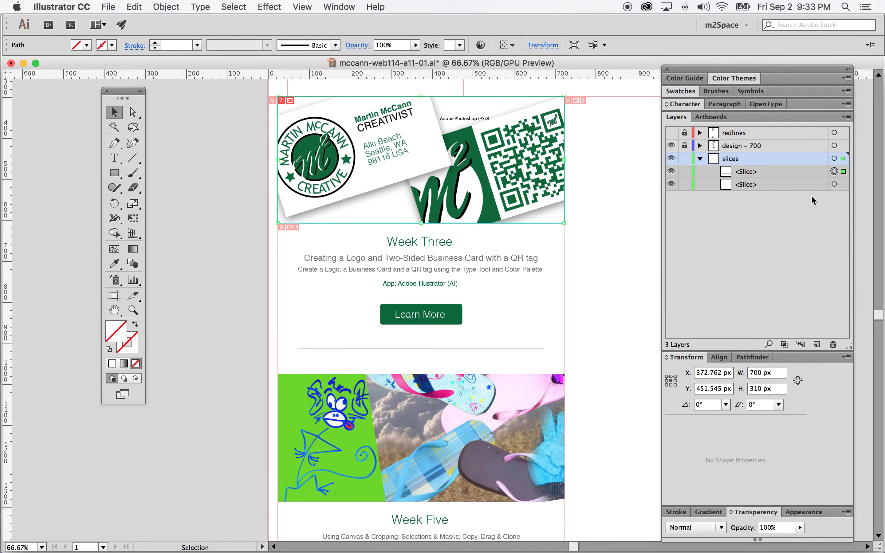
- Duplicate a slice and move the copy onto the Week Five photo
left_click_drag(803, 175, 817, 345)
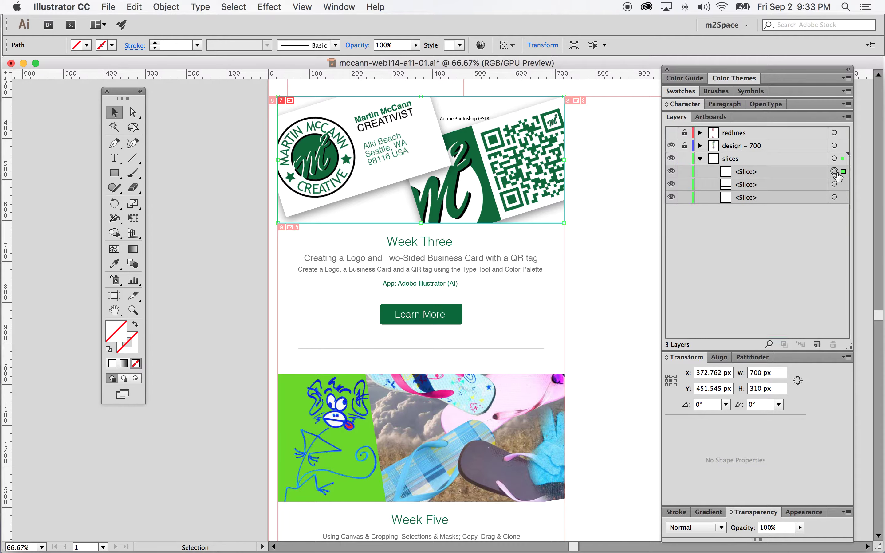
left_click_drag(542, 220, 541, 421)
scroll(541, 423, "down", 3)
scroll(542, 423, "down", 3)
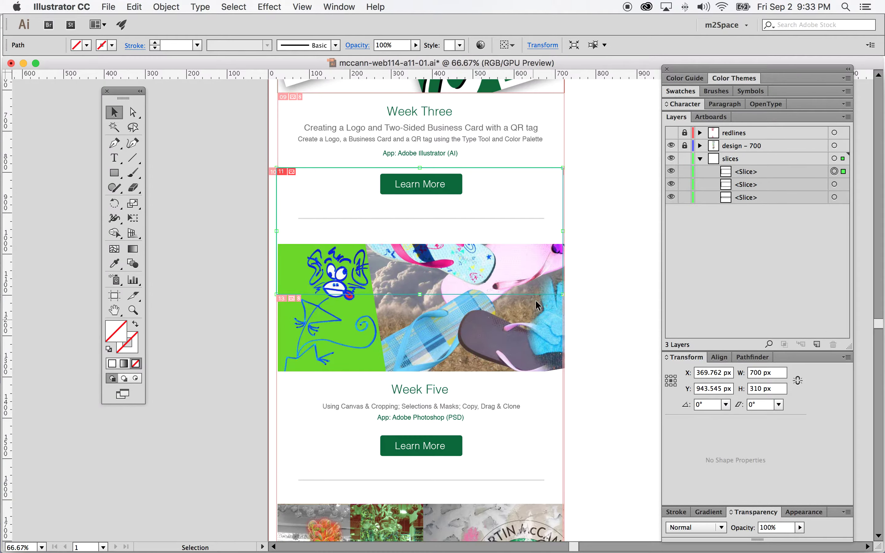
left_click_drag(534, 296, 534, 371)
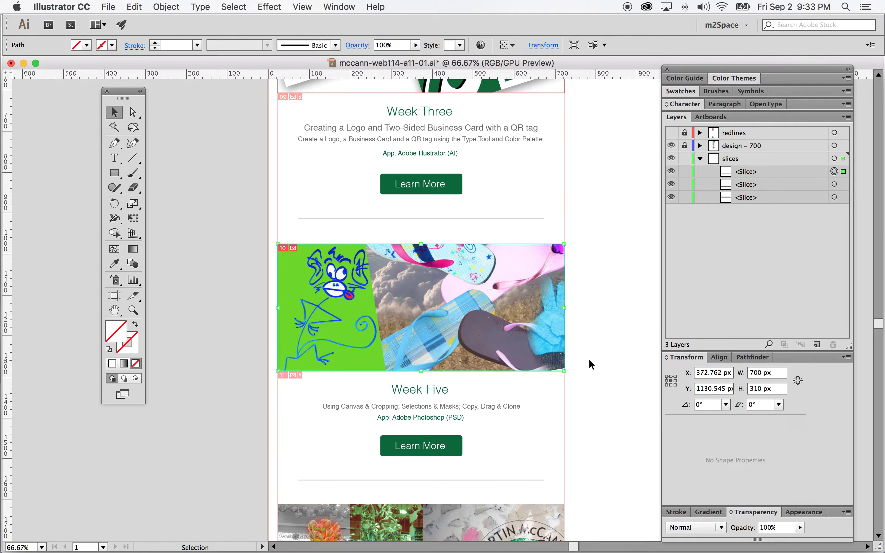
- Duplicate the slice again, place it on the Week Six photo, and zoom in on its corner
scroll(589, 359, "down", 4)
scroll(590, 359, "down", 5)
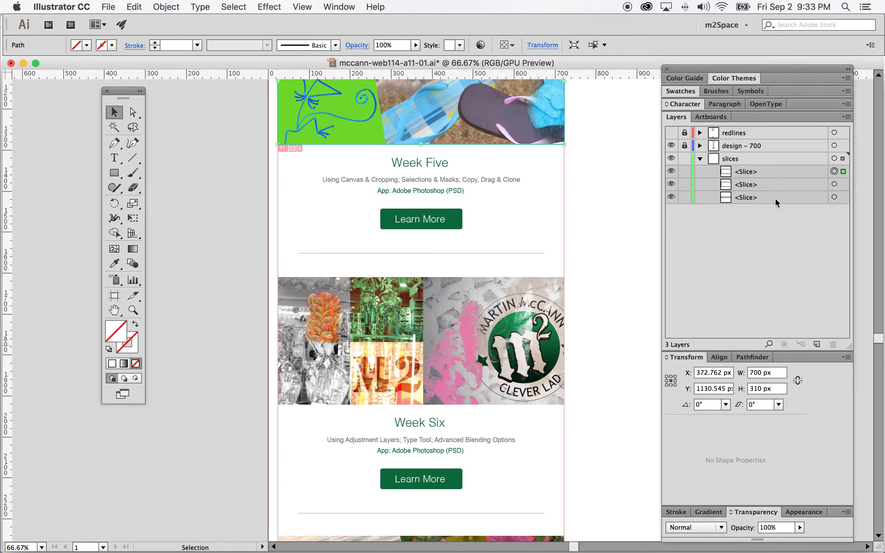
left_click_drag(781, 177, 817, 344)
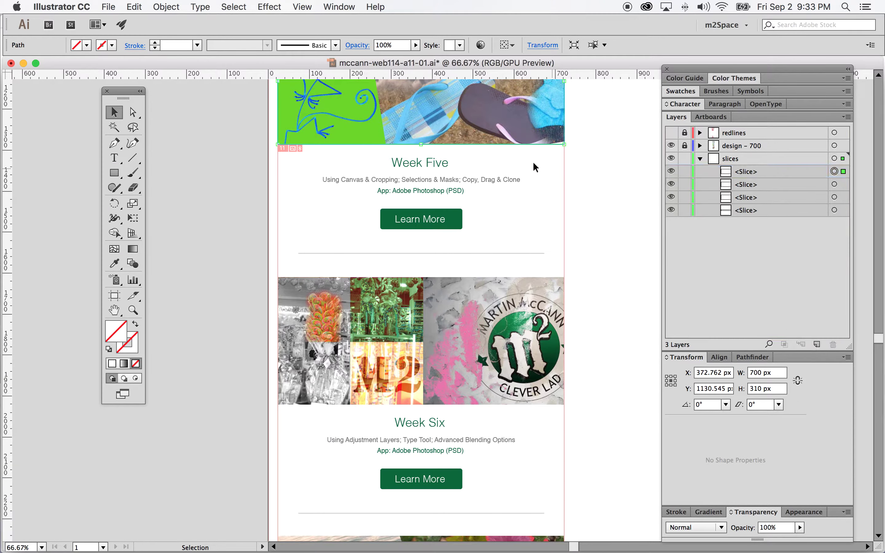
left_click_drag(522, 146, 522, 404)
scroll(536, 387, "down", 6)
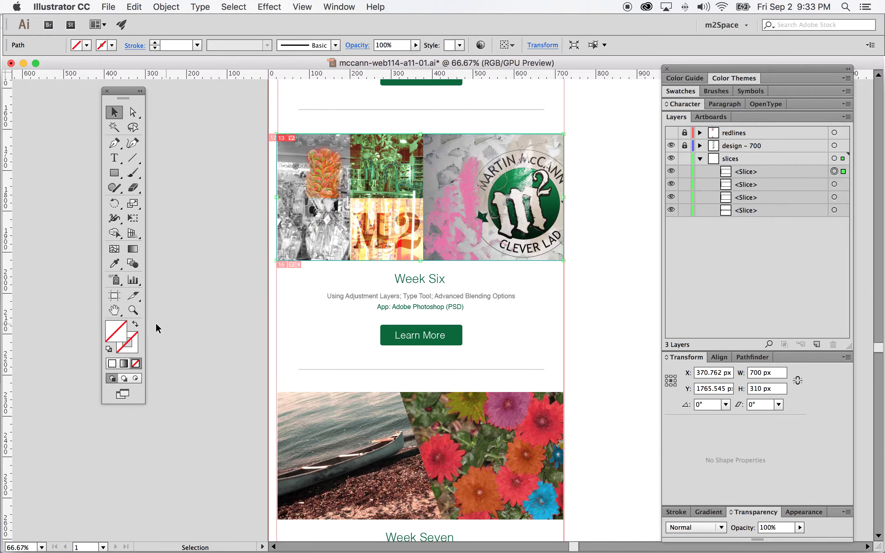
key("z")
left_click_drag(273, 128, 297, 234)
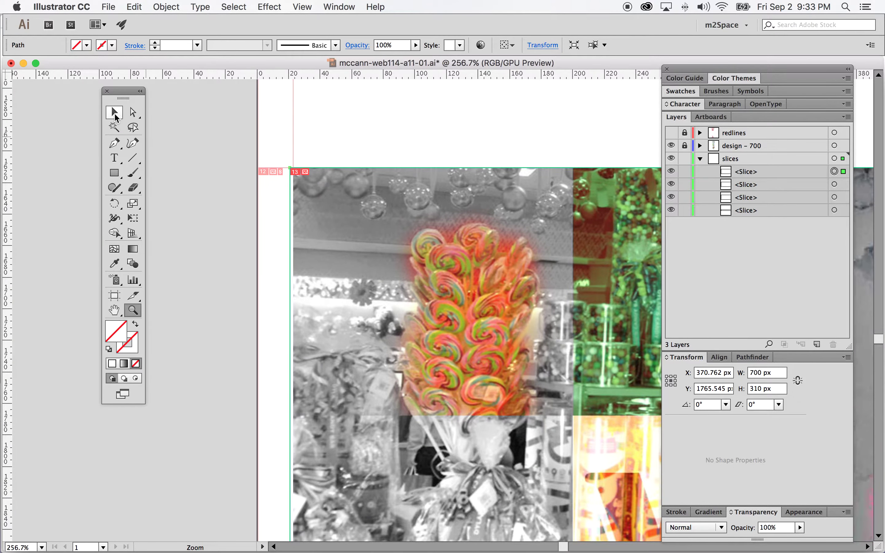
- Shift the Week Six slice 2 px right to X 372.762 px, then check the other slices
left_click(114, 115)
left_click_drag(313, 167, 316, 166)
scroll(356, 168, "up", 20)
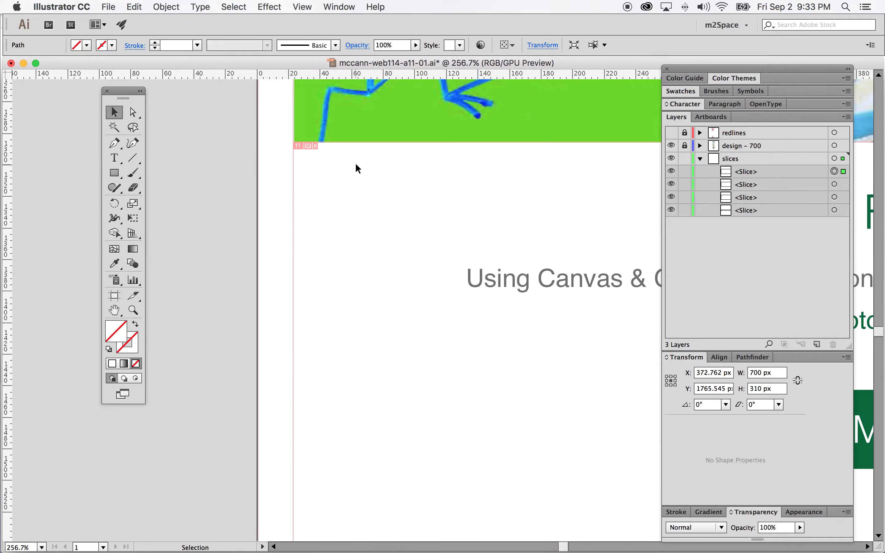
scroll(355, 163, "up", 10)
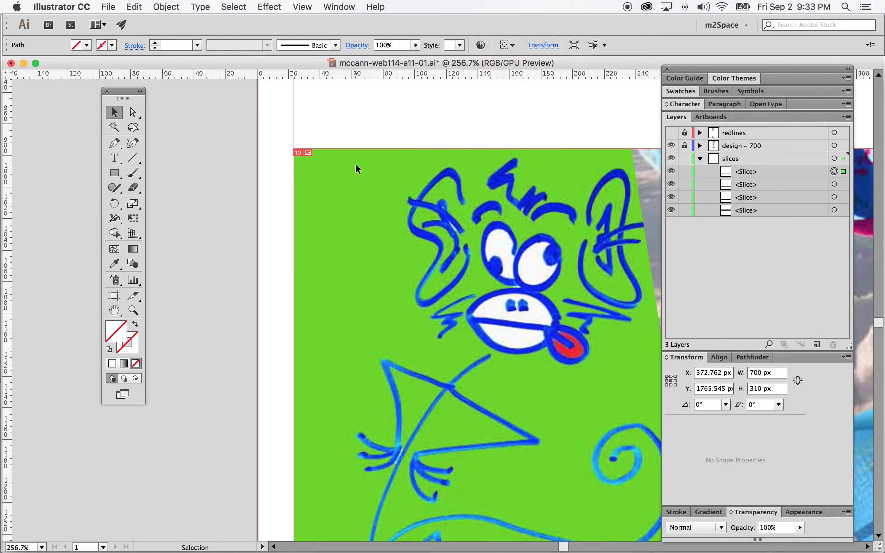
left_click_drag(332, 177, 335, 173)
scroll(337, 171, "up", 15)
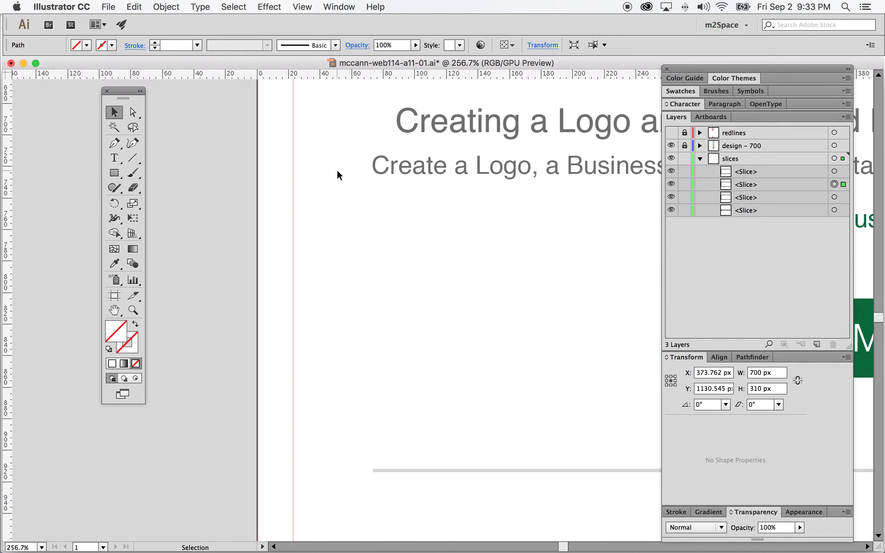
scroll(337, 170, "up", 15)
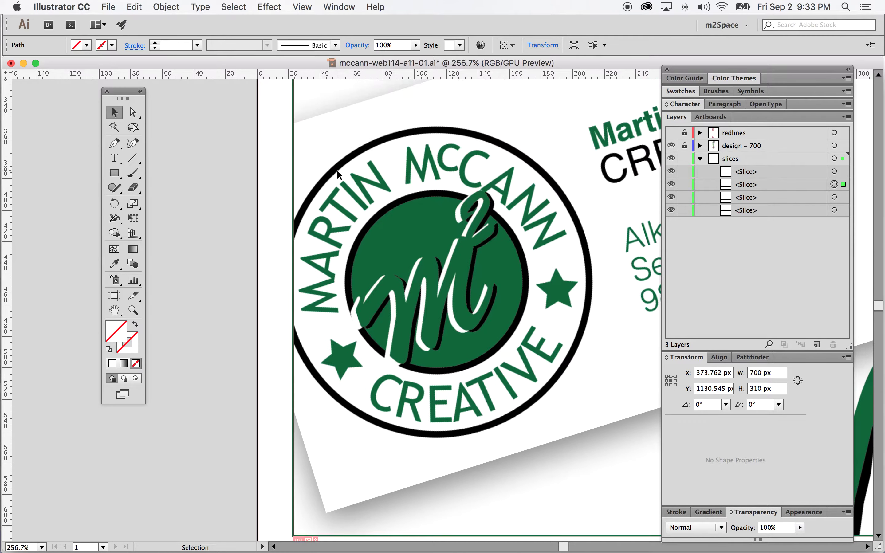
scroll(340, 153, "down", 5)
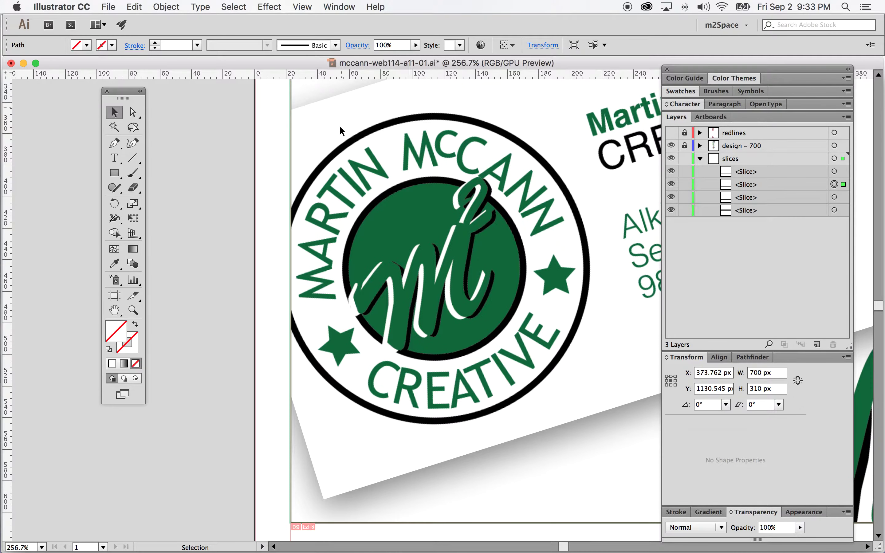
scroll(342, 128, "up", 6)
scroll(387, 186, "up", 3)
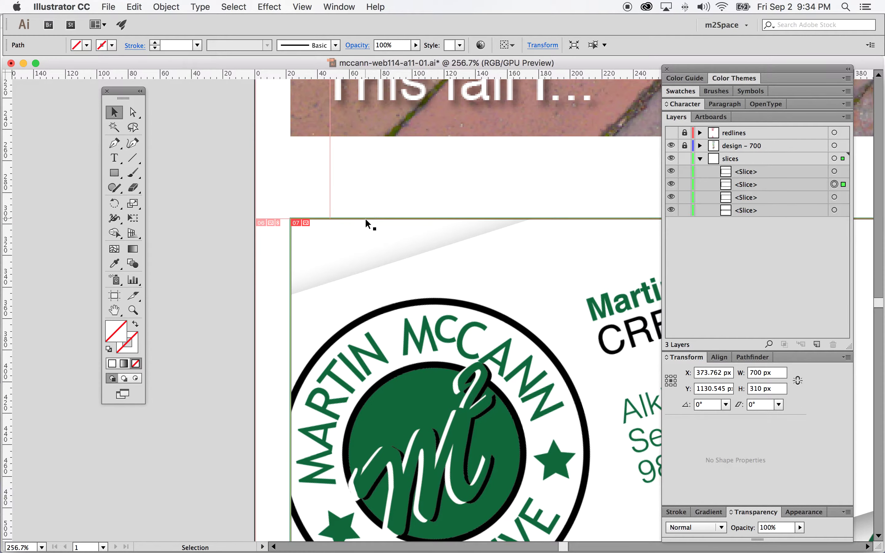
left_click_drag(366, 219, 367, 219)
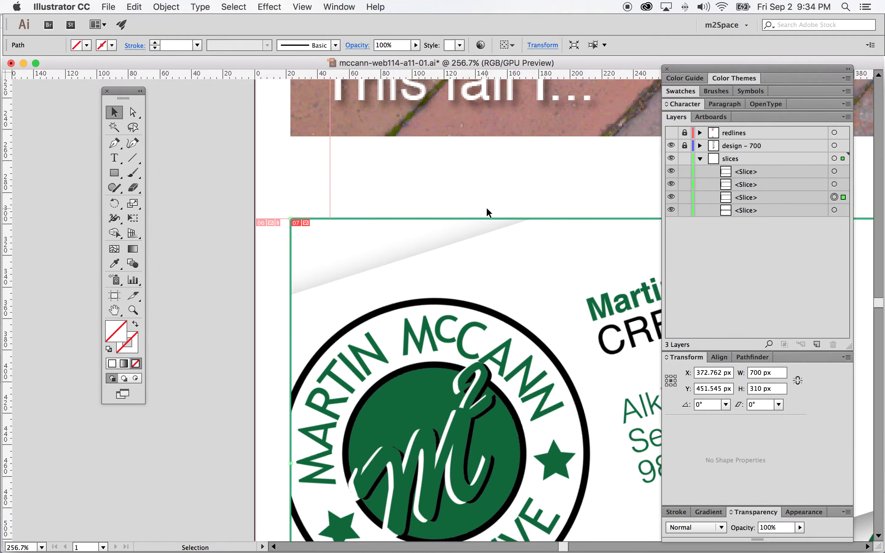
- Select the slices in the Layers panel and fully expand the Align panel's spacing and Align To options
left_click(835, 184, "shift")
left_click(834, 171, "shift")
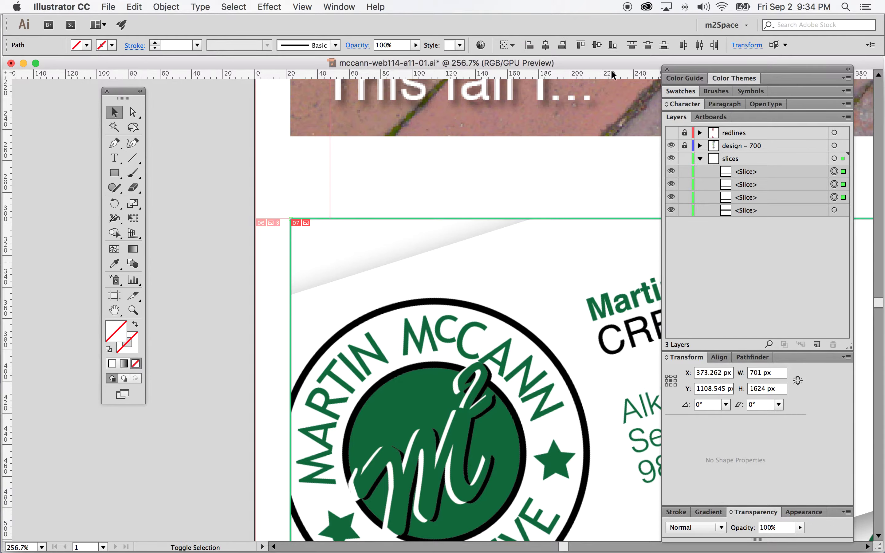
left_click(718, 357)
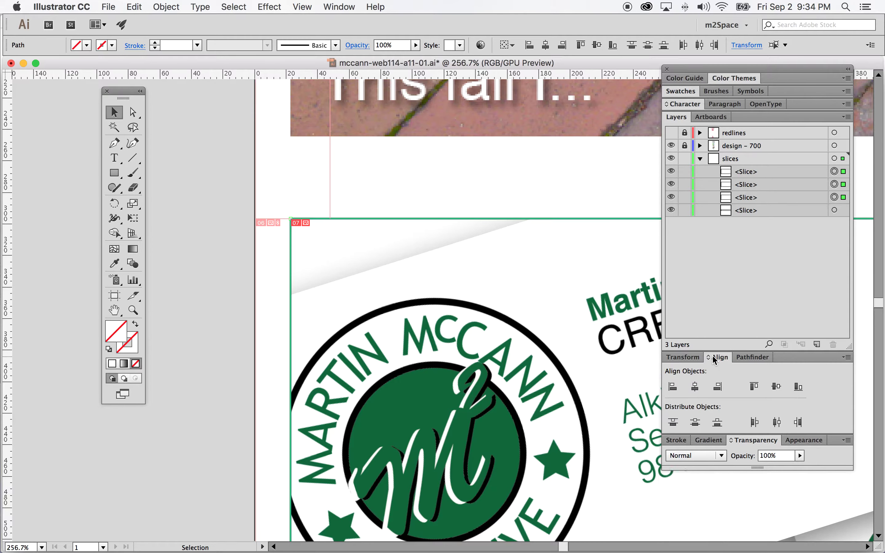
left_click_drag(848, 342, 838, 288)
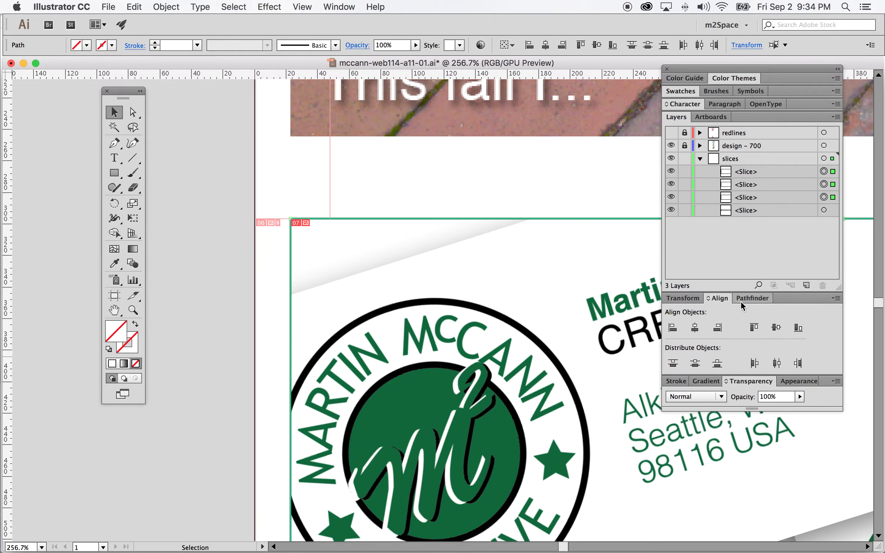
left_click(717, 298)
left_click(717, 298)
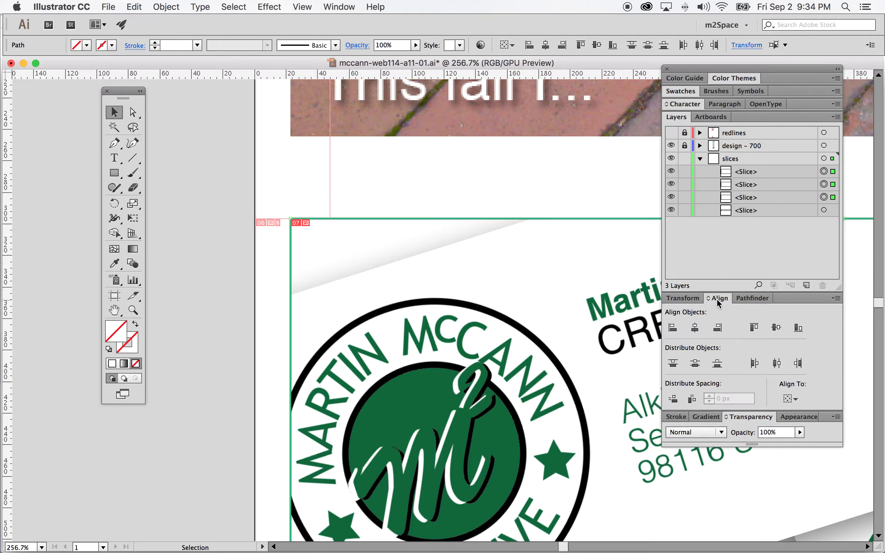
left_click(800, 397)
left_click(700, 328)
scroll(501, 304, "down", 10)
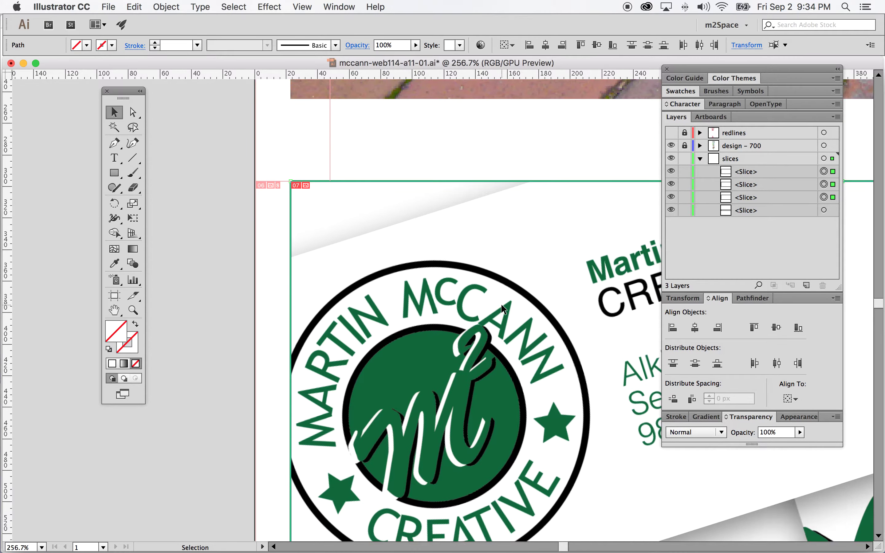
scroll(470, 311, "down", 20)
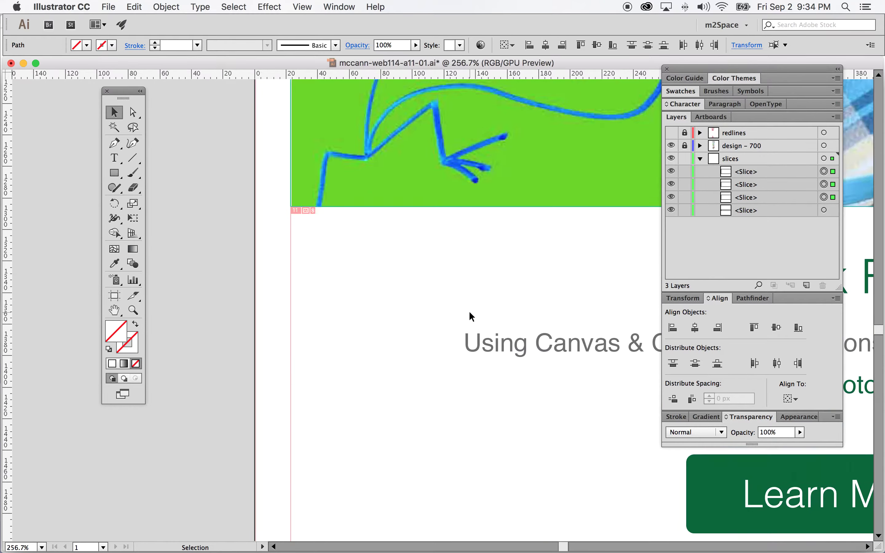
scroll(469, 311, "down", 20)
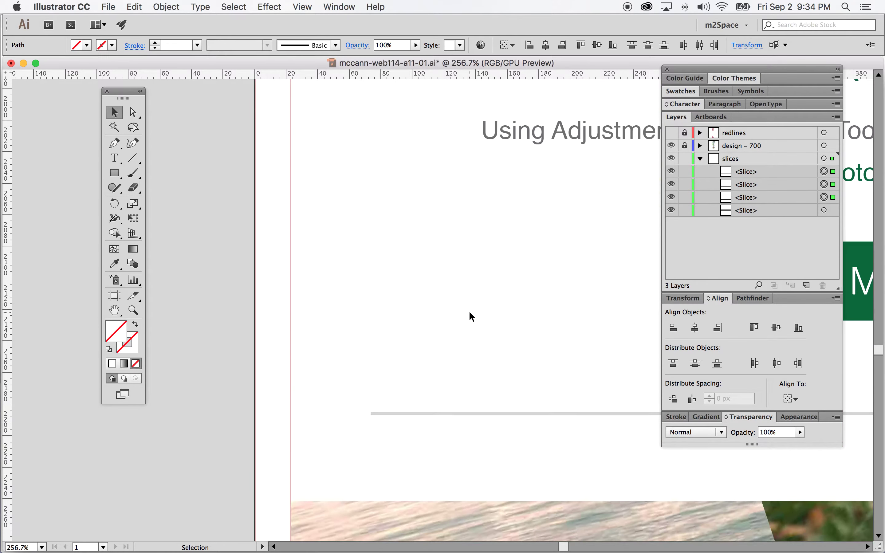
- Zoom out to 150% and duplicate a slice in the Layers panel
left_click(302, 7)
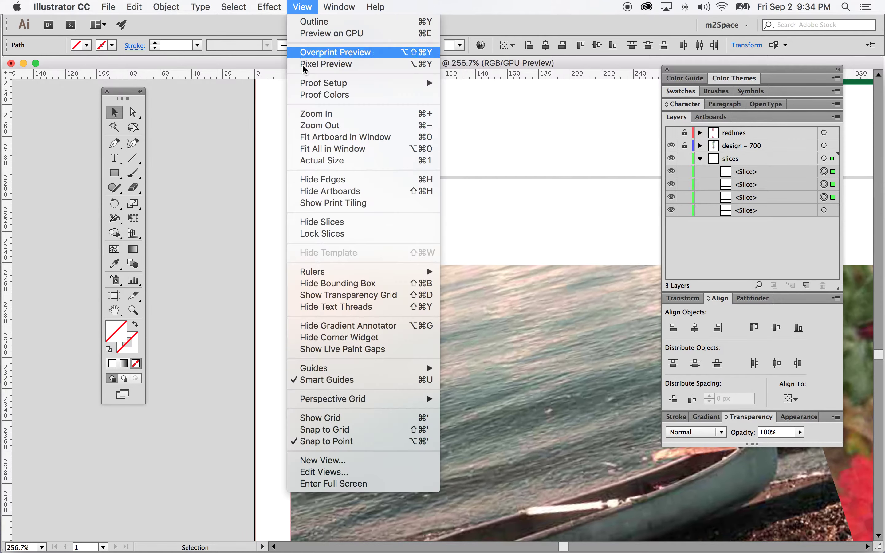
left_click(321, 123)
left_click(314, 6)
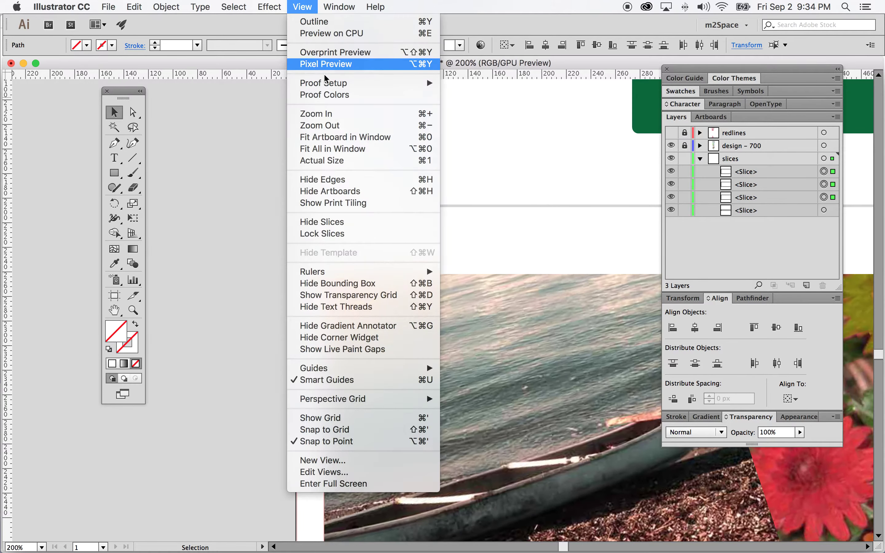
left_click(351, 124)
scroll(412, 165, "down", 10)
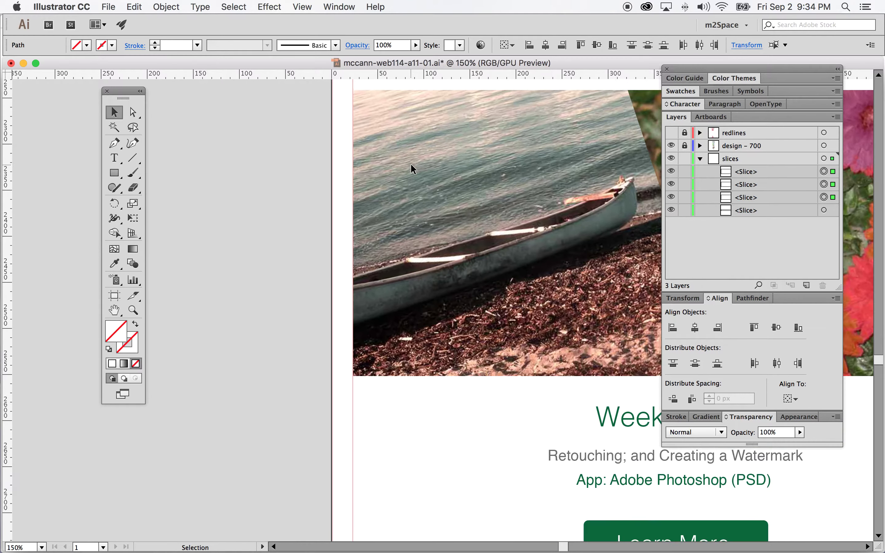
scroll(412, 165, "up", 2)
left_click_drag(790, 172, 806, 285)
scroll(529, 192, "up", 15)
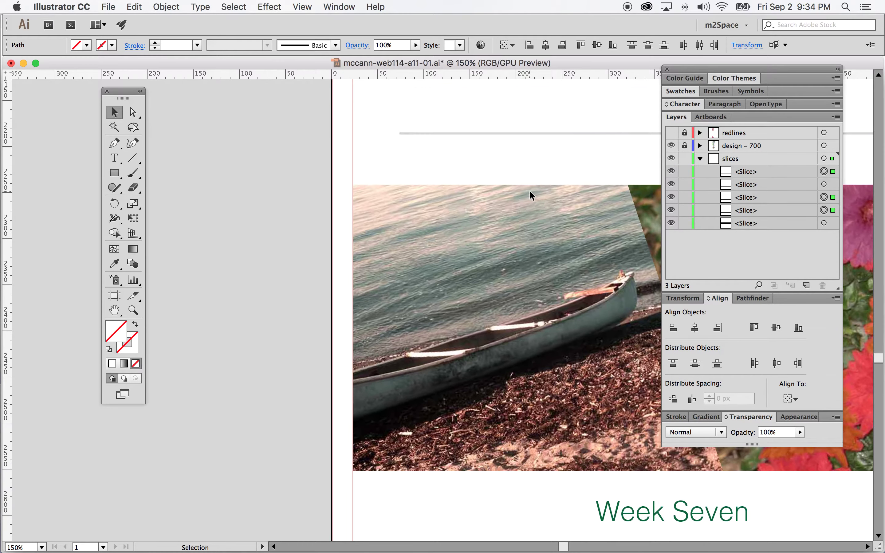
left_click(823, 171)
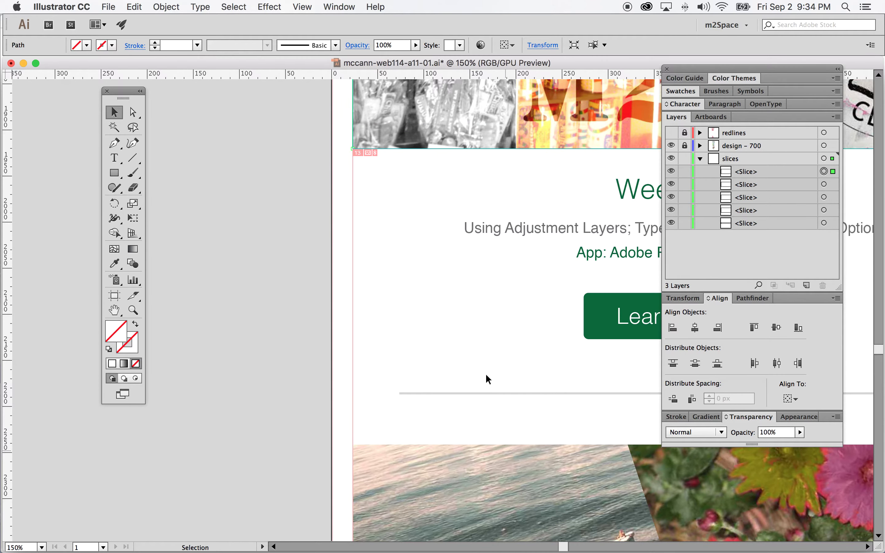
- Drag the copied slice's edges down onto the Week Seven boat photo
scroll(483, 360, "down", 5)
scroll(484, 360, "up", 5)
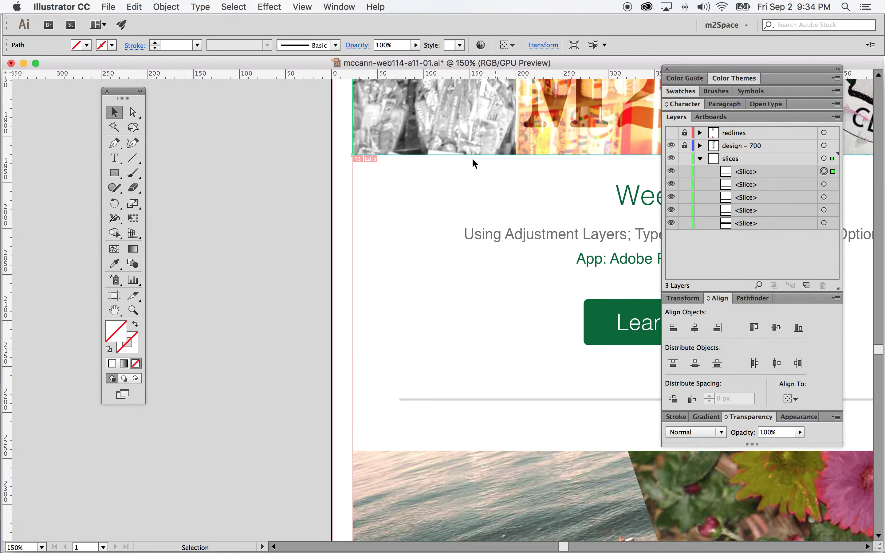
left_click_drag(456, 153, 460, 492)
scroll(476, 395, "down", 3)
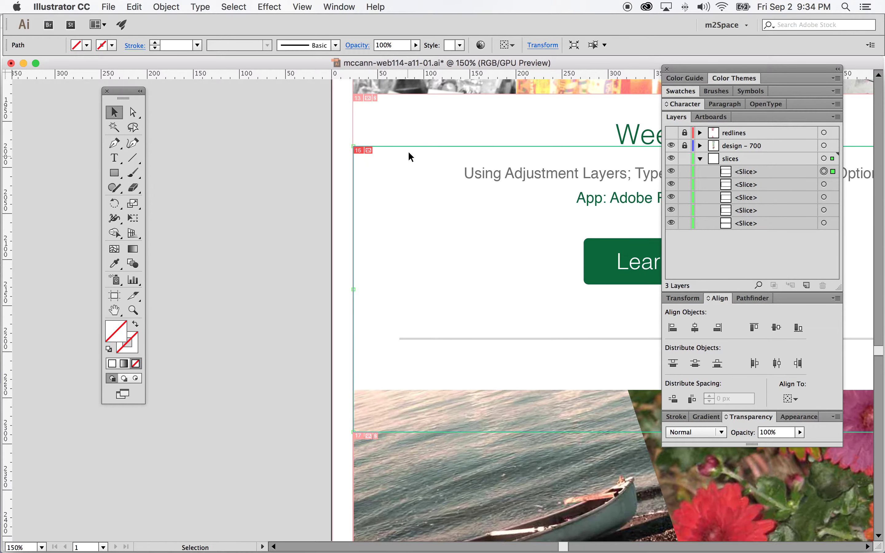
left_click_drag(409, 153, 409, 381)
scroll(386, 332, "down", 10)
scroll(385, 328, "right", 5)
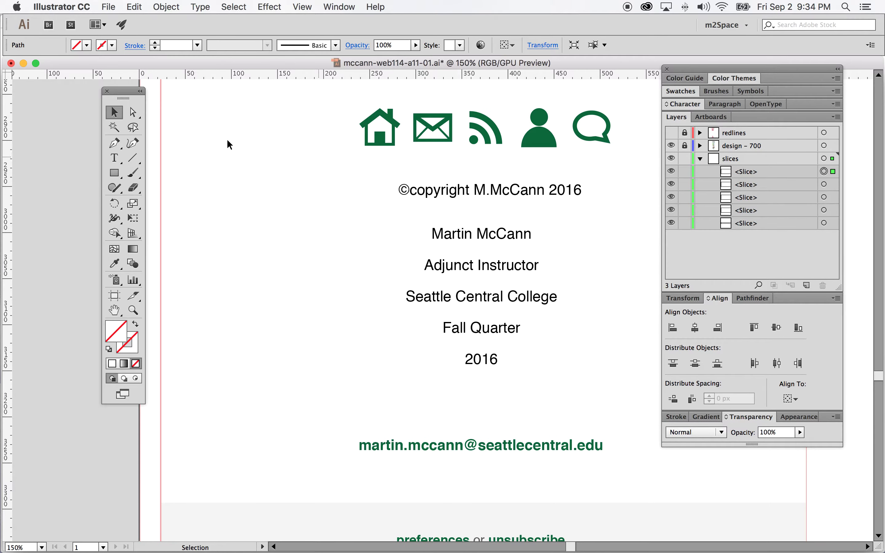
- Draw a slice around the five footer icons and save the newsletter
left_click(133, 295)
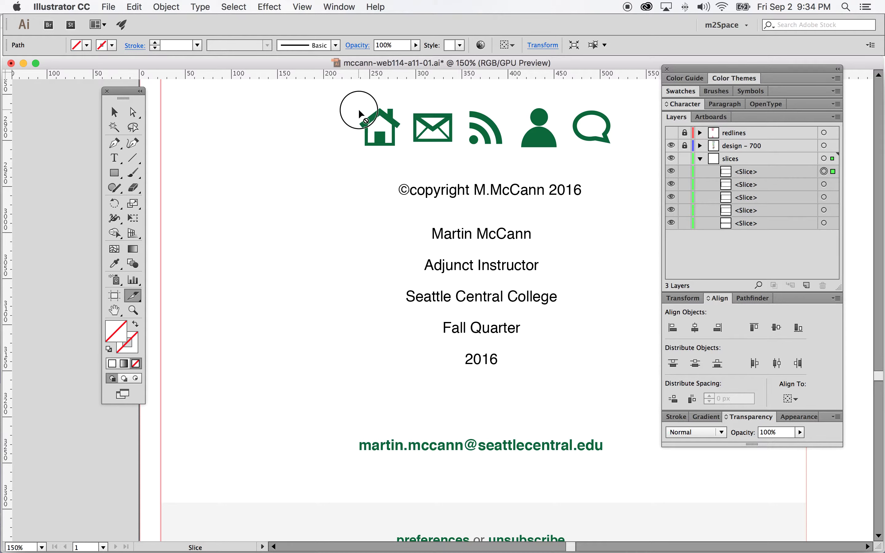
left_click_drag(358, 109, 614, 146)
key("v")
key("super+0")
left_click_drag(731, 69, 629, 90)
key("super+s")
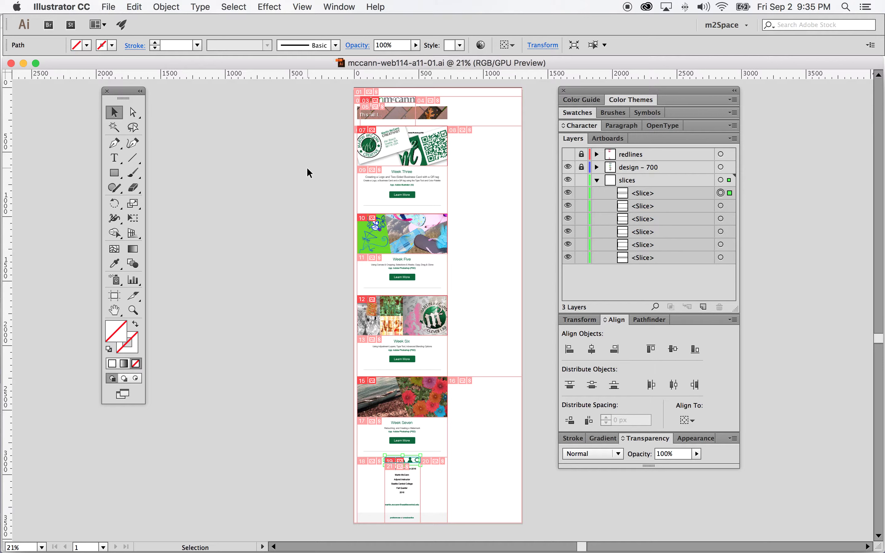
left_click(108, 6)
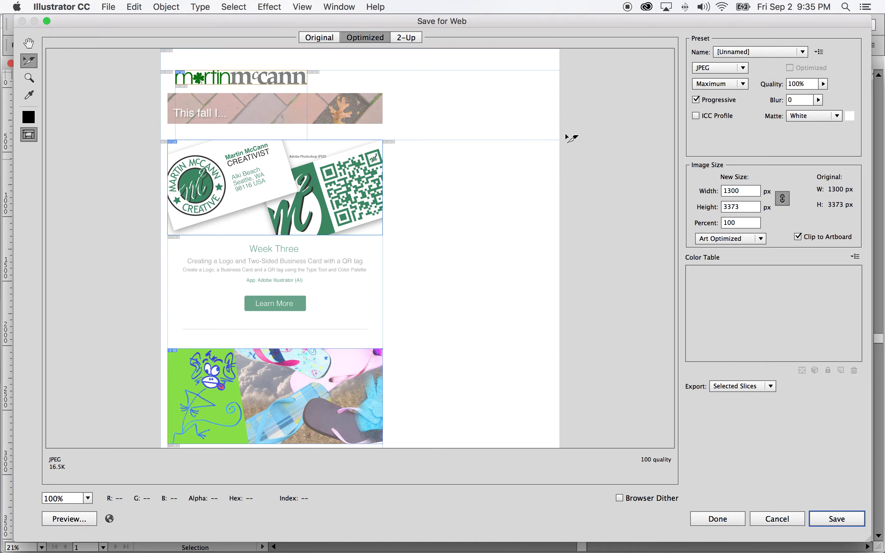
- In Save for Web, select the Week Three, Week Five and Week Six image slices
left_click(331, 177)
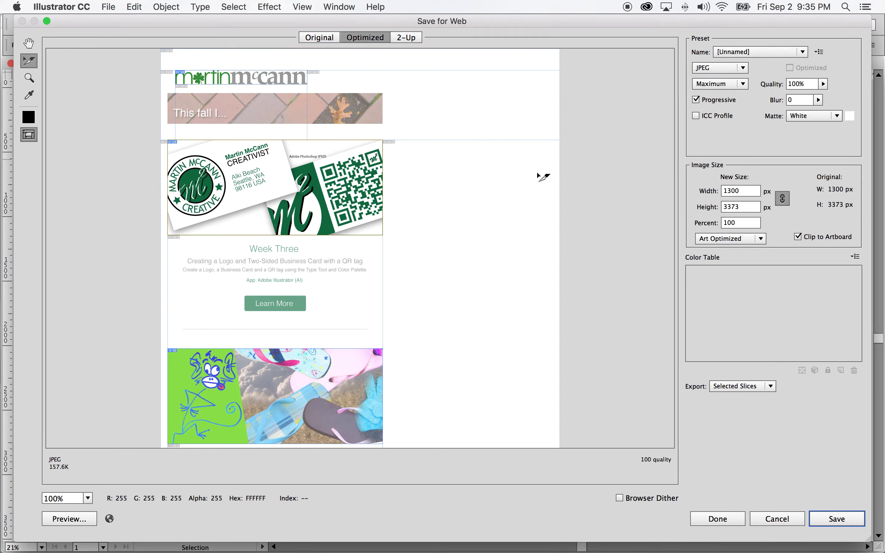
key("h")
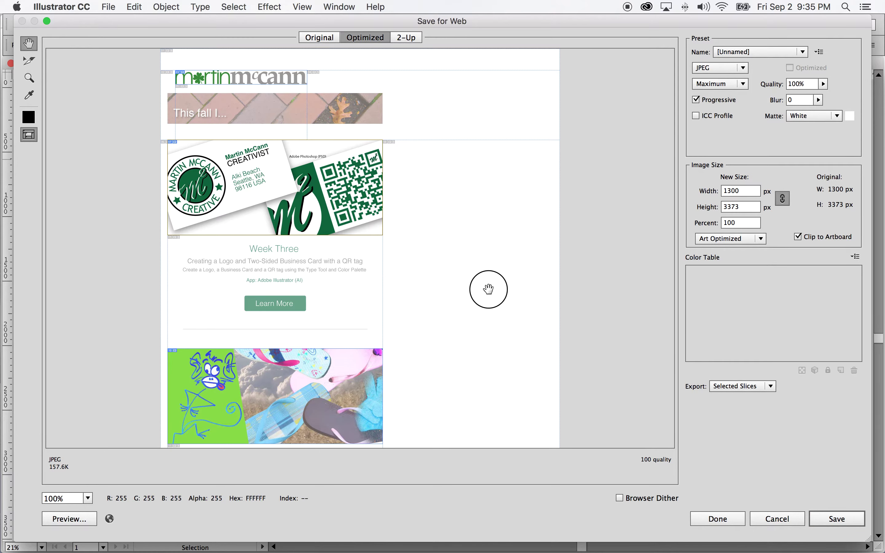
scroll(491, 290, "down", 6)
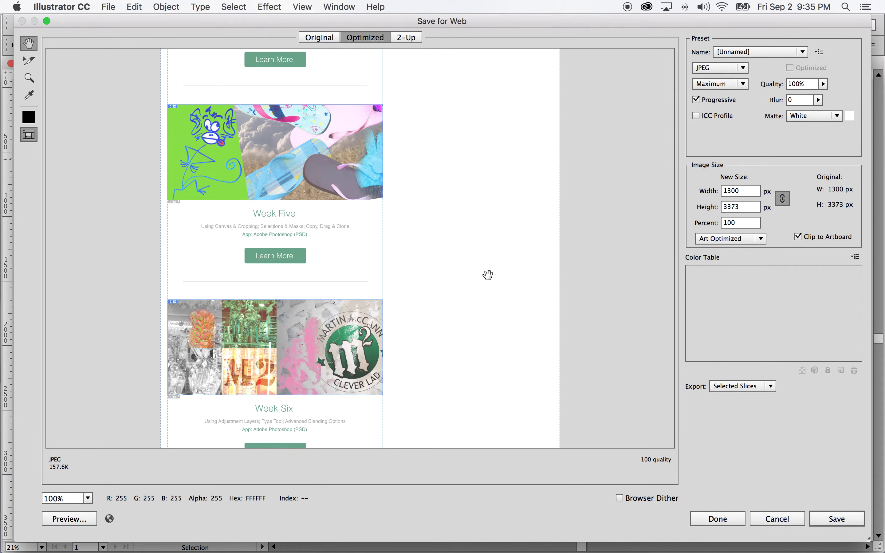
left_click_drag(486, 275, 489, 253)
left_click(29, 61)
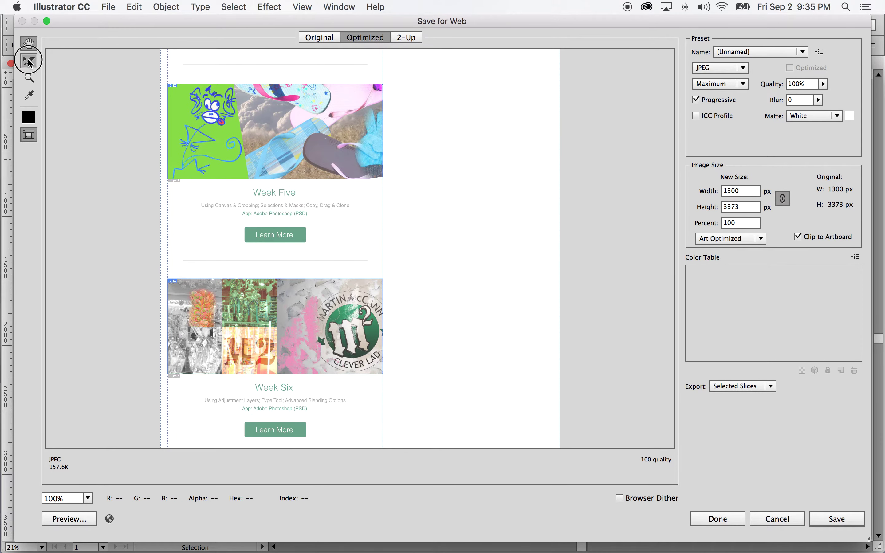
left_click(261, 116)
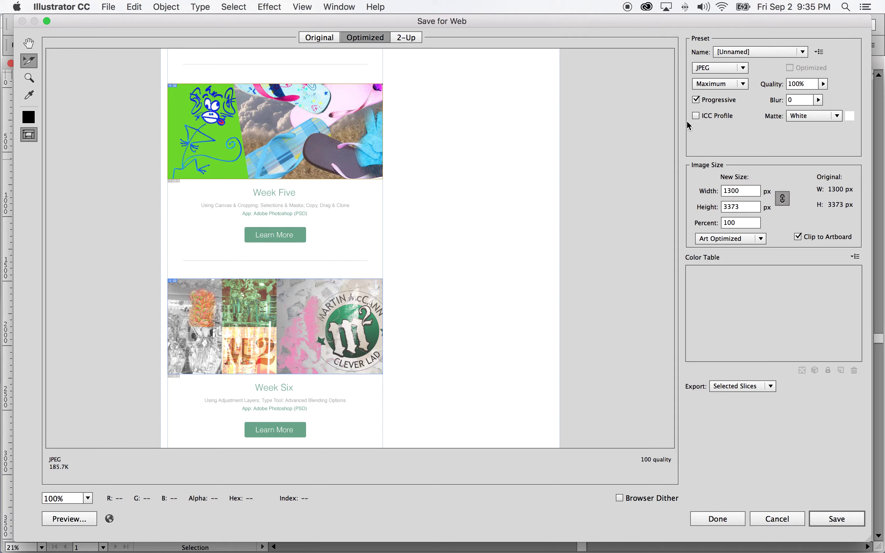
left_click(29, 43)
left_click_drag(456, 294, 456, 292)
scroll(455, 292, "down", 5)
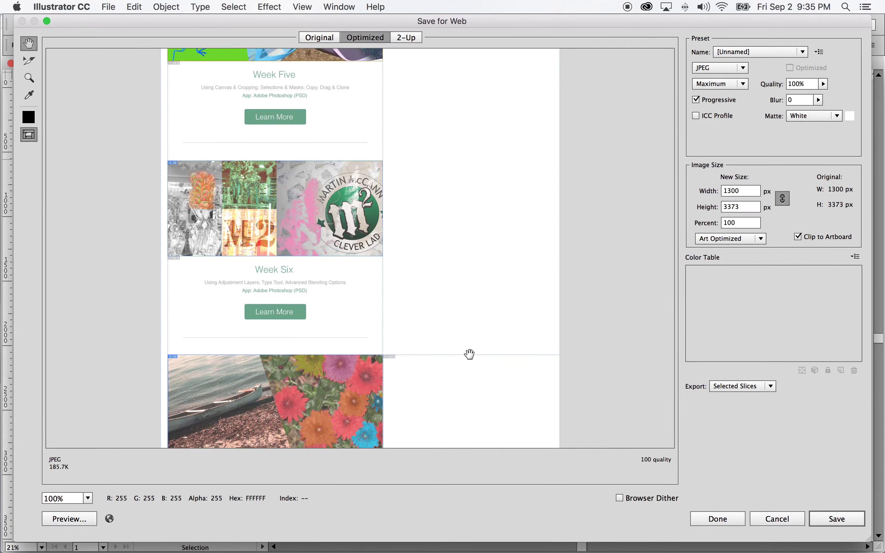
left_click(25, 59)
left_click(252, 109)
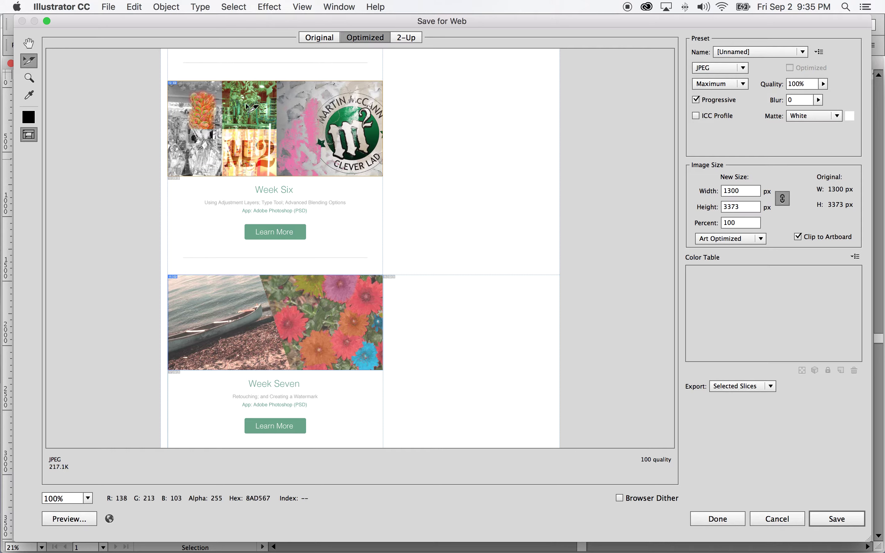
- Select the Week Seven slice, then set the footer icons slice format to PNG-24
left_click(282, 337)
left_click(28, 43)
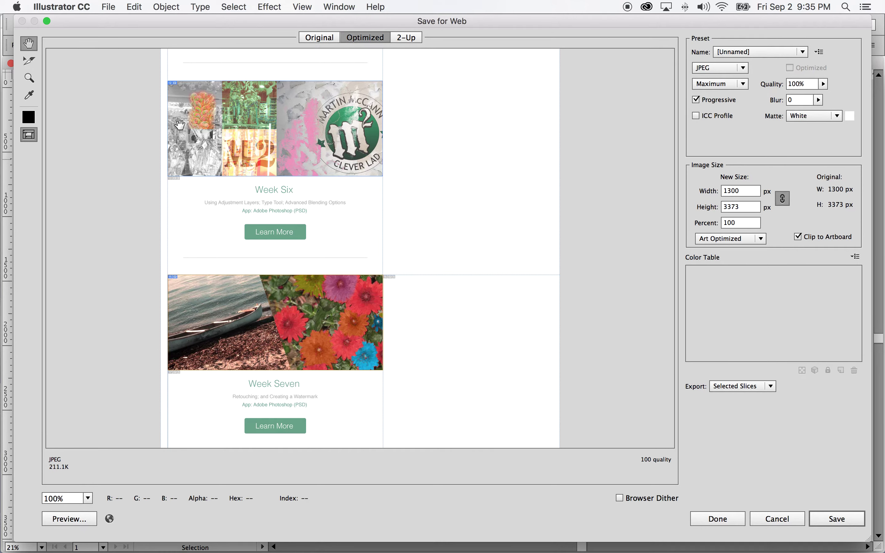
left_click(469, 293)
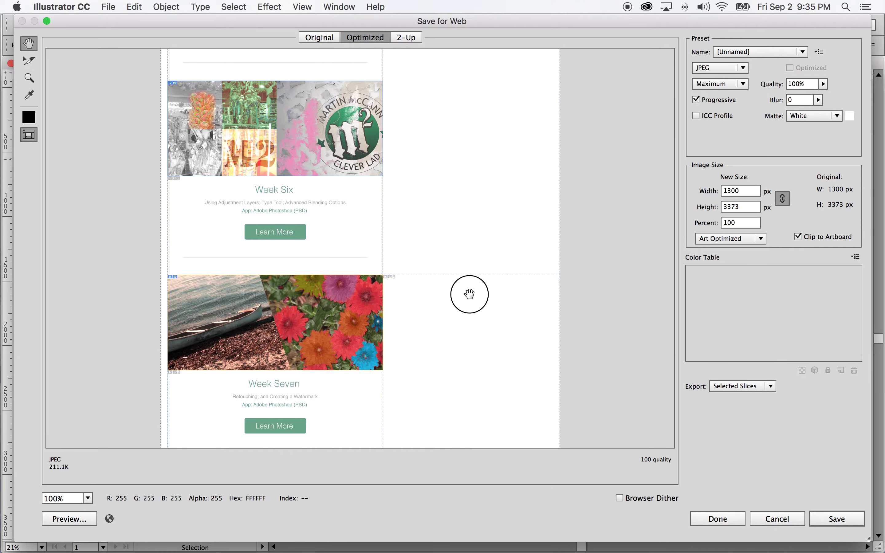
left_click_drag(470, 294, 469, 120)
left_click(29, 60)
left_click(278, 298)
left_click(720, 67)
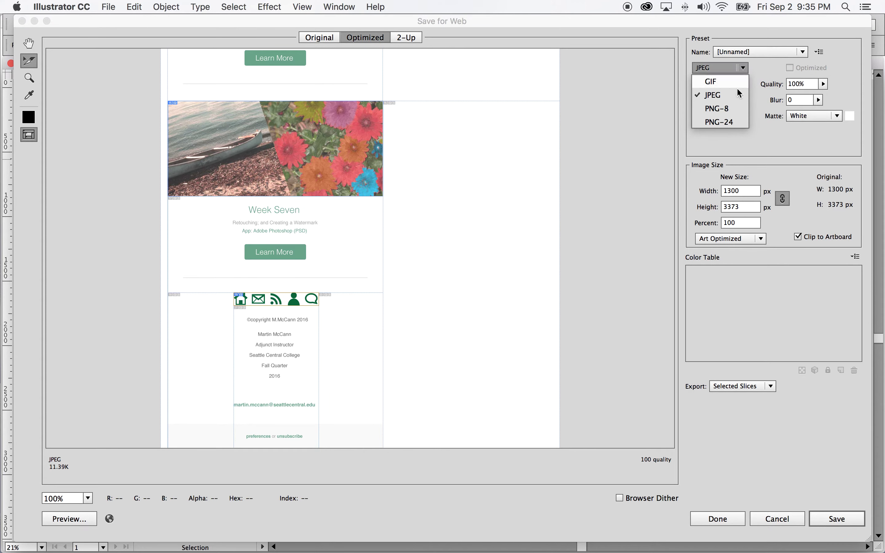
left_click(726, 120)
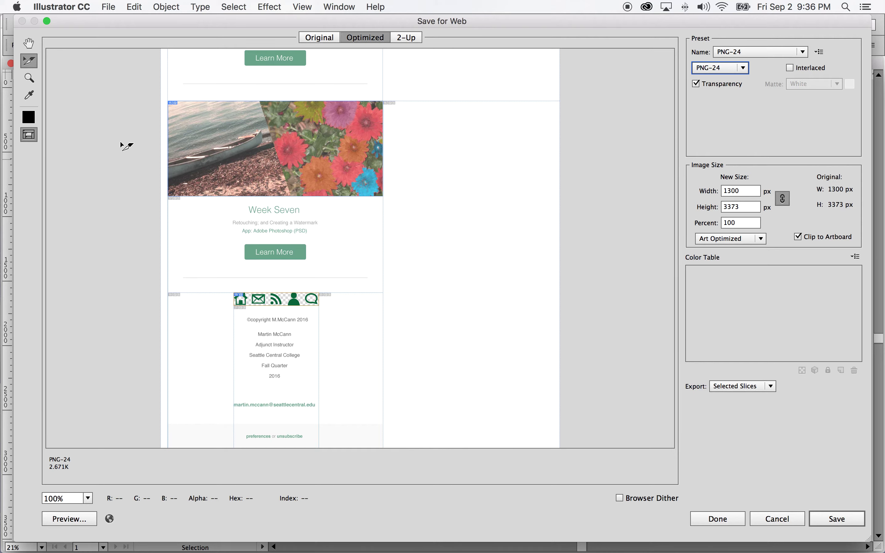
- Add the Week Seven, Six, Five, Three and logo header slices to the selection
left_click(298, 146, "shift")
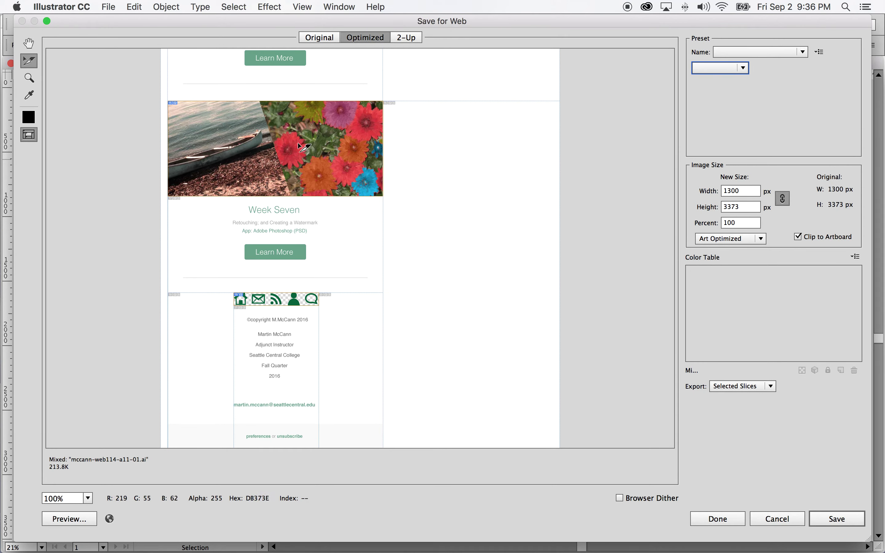
scroll(300, 146, "up", 10)
left_click(29, 43)
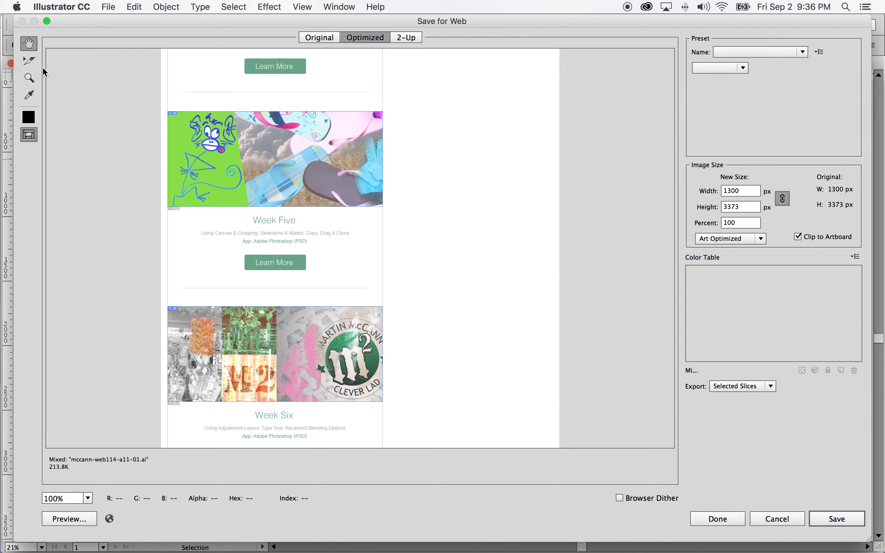
left_click(29, 61)
left_click(334, 374, "shift")
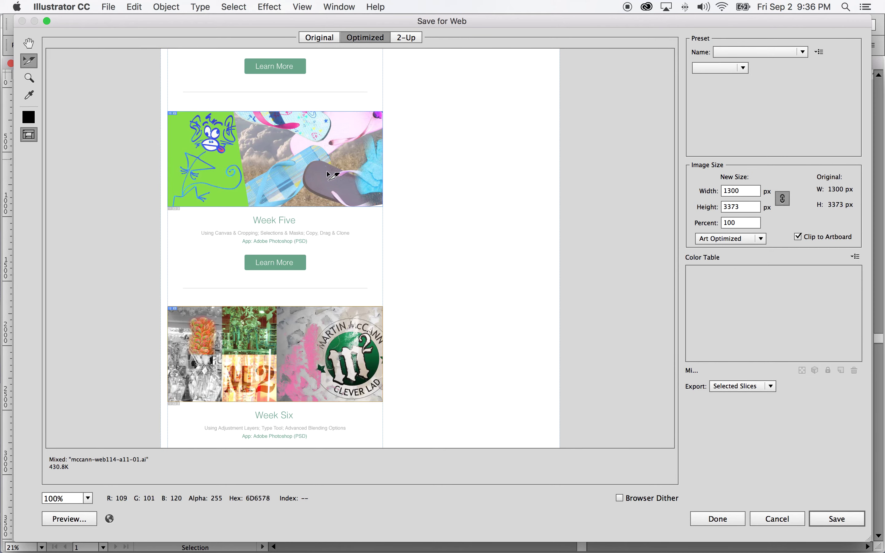
left_click(327, 168, "shift")
left_click(29, 43)
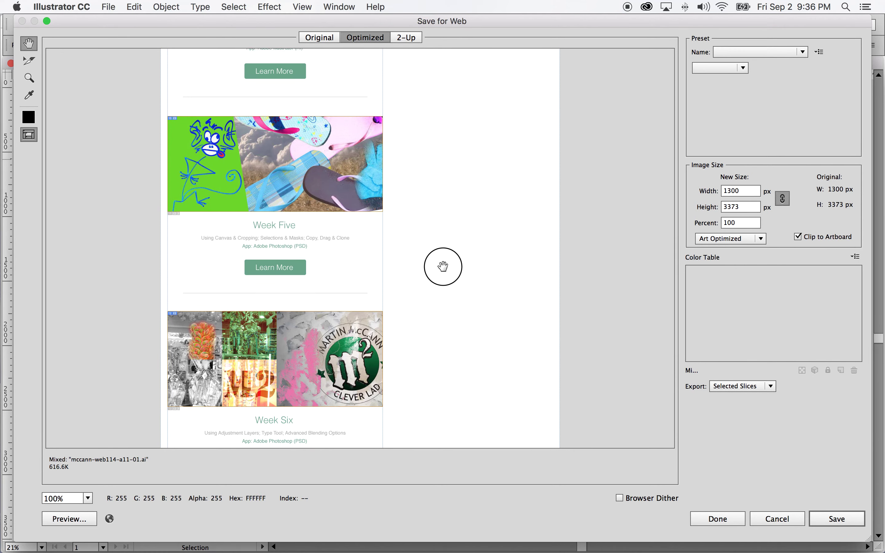
scroll(443, 267, "up", 8)
scroll(461, 190, "up", 2)
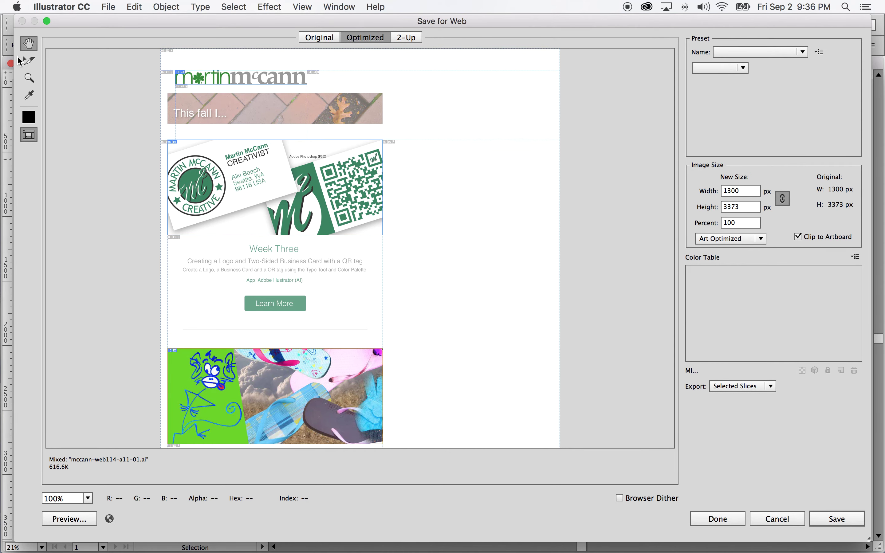
left_click(29, 61)
left_click(291, 218, "shift")
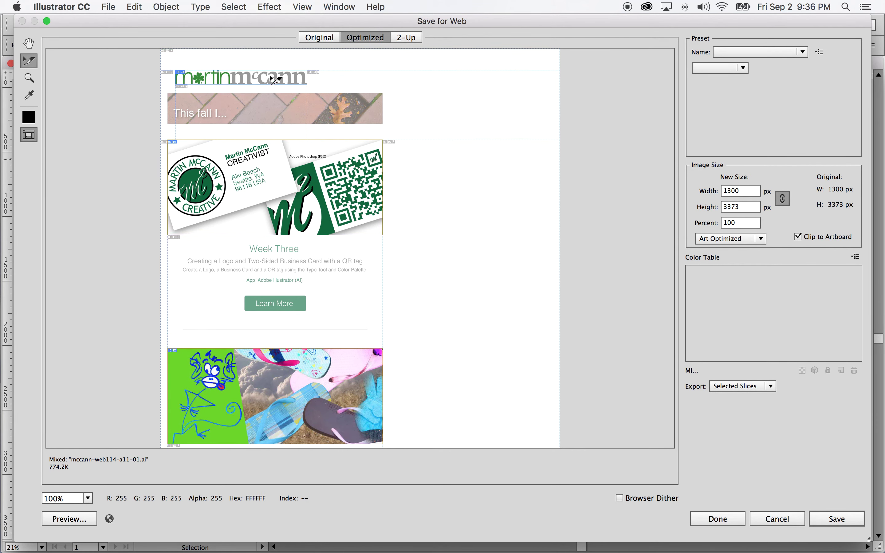
left_click(277, 81, "shift")
- Keep the export setting on Selected Slices
left_click(31, 43)
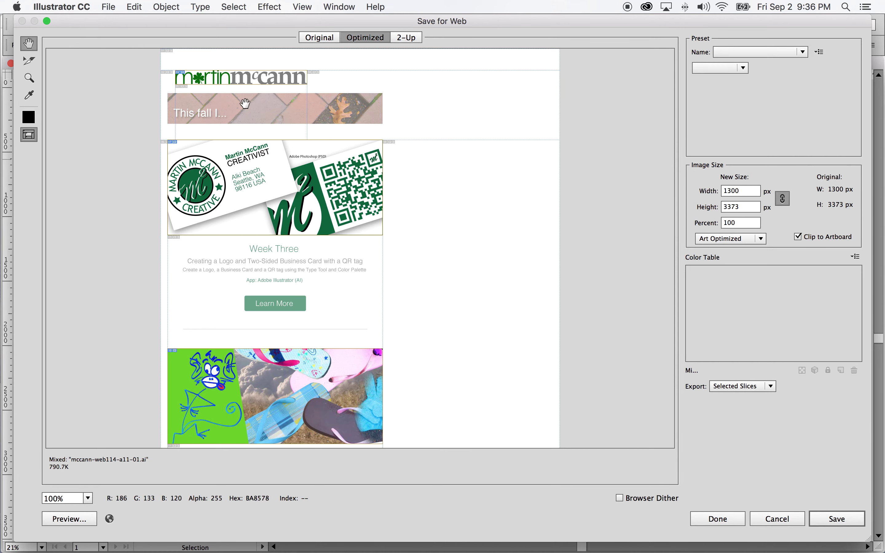
scroll(464, 256, "down", 10)
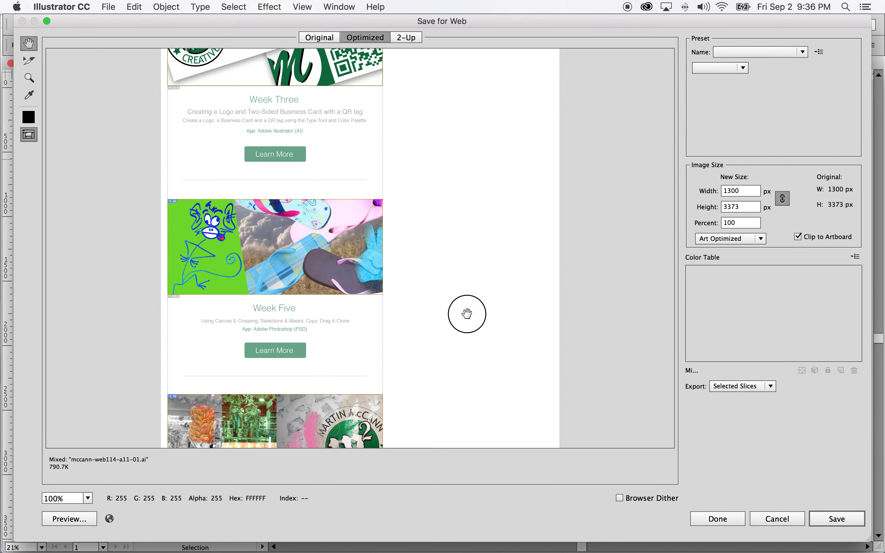
scroll(462, 181, "down", 10)
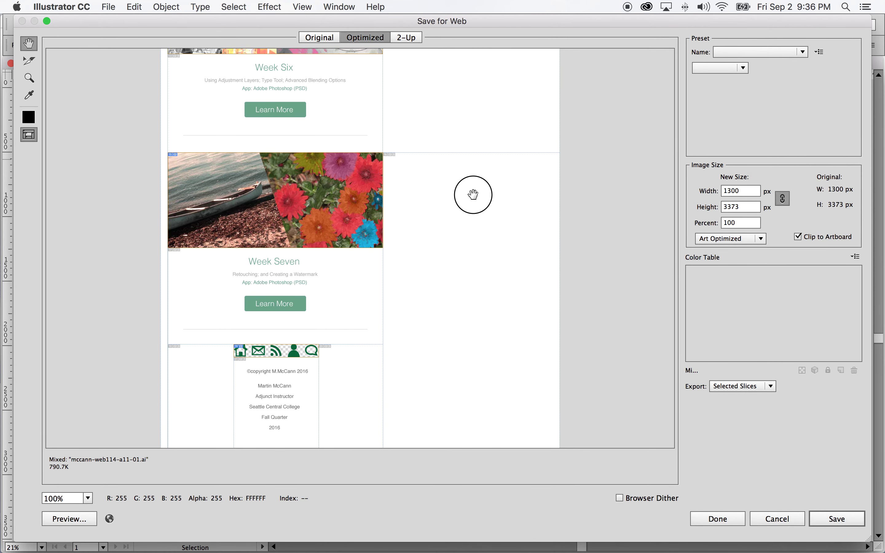
left_click(742, 387)
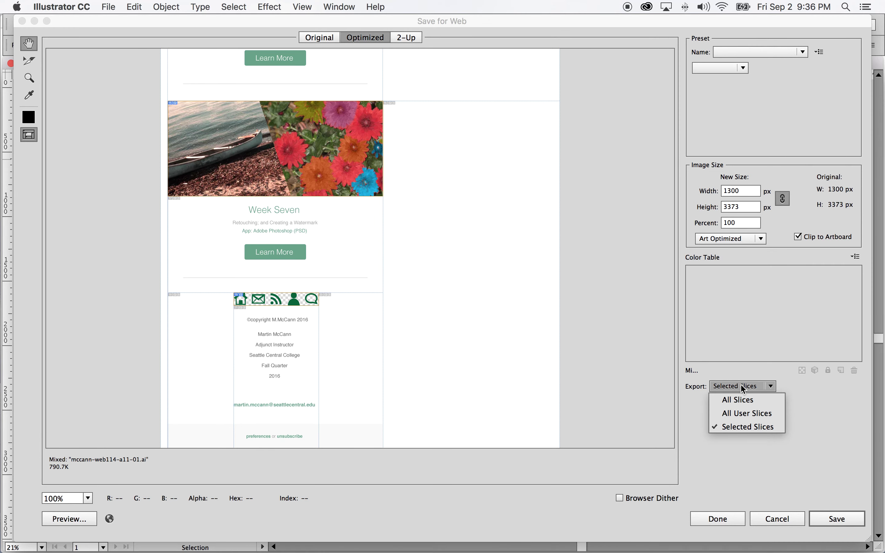
left_click(747, 427)
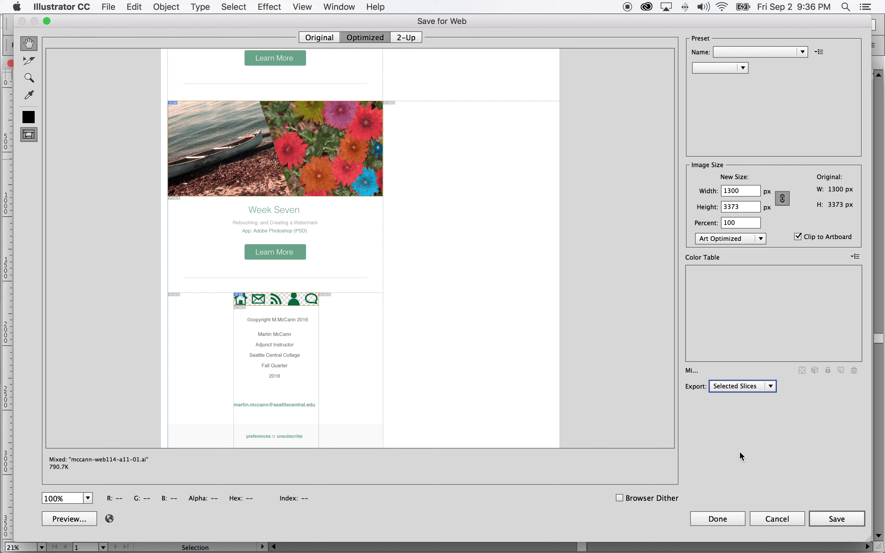
- Save the selected slices with the file name edited to mccann-web114-a12.jpg
left_click(835, 524)
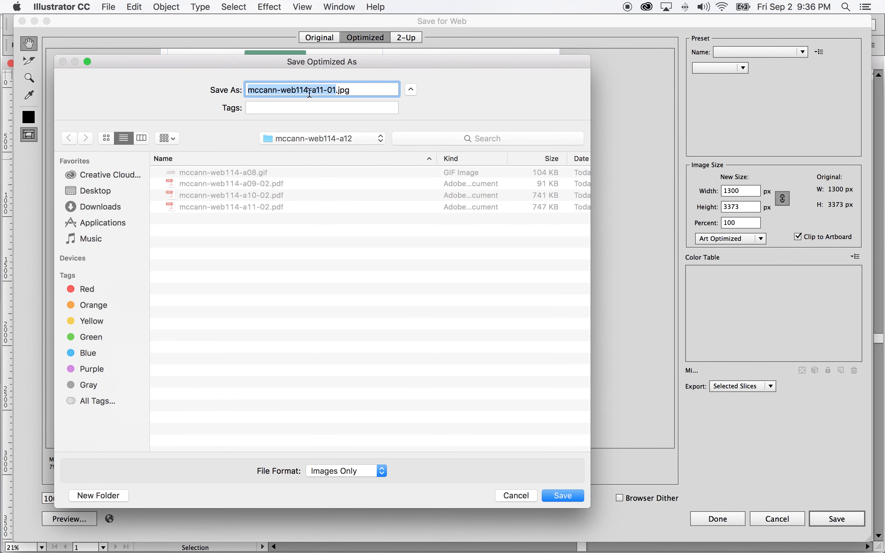
left_click(321, 90)
left_click_drag(319, 89, 336, 90)
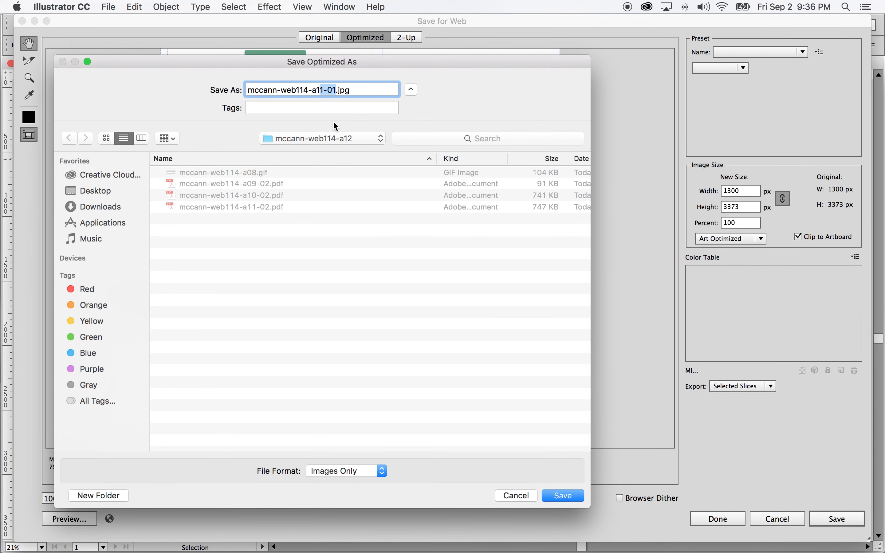
type("2")
left_click(564, 500)
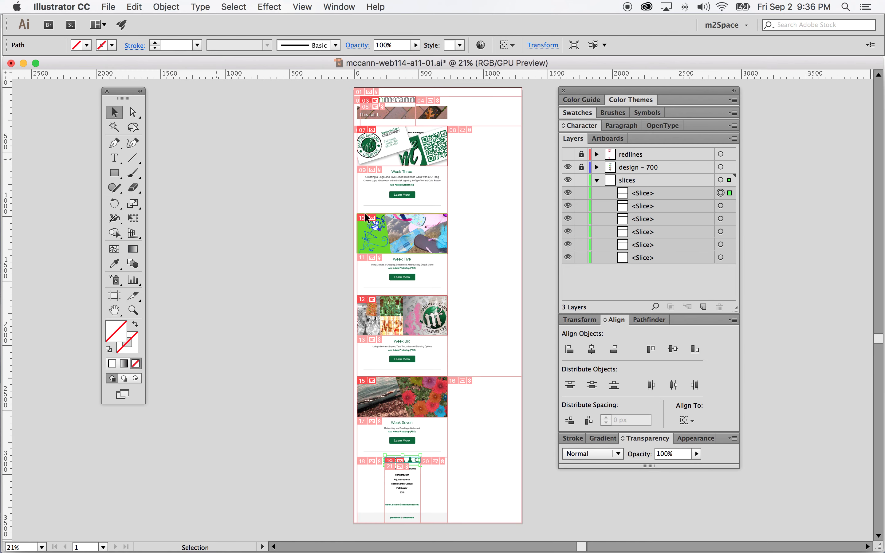
- Save the sliced newsletter document from the File menu so no unsaved changes remain
left_click(107, 6)
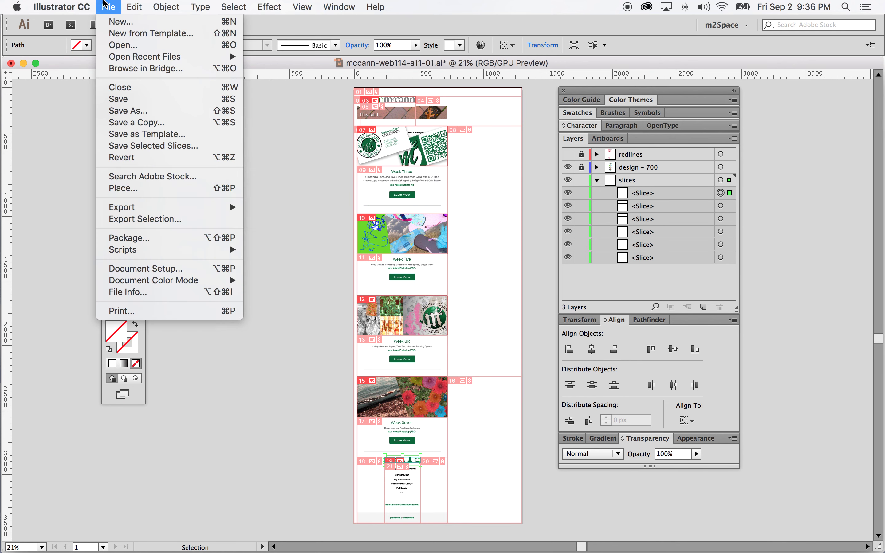
left_click(119, 100)
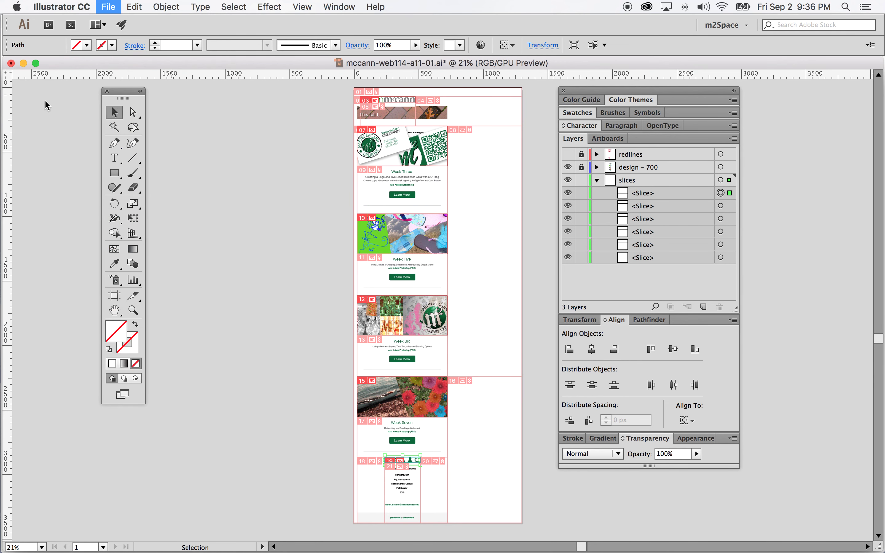